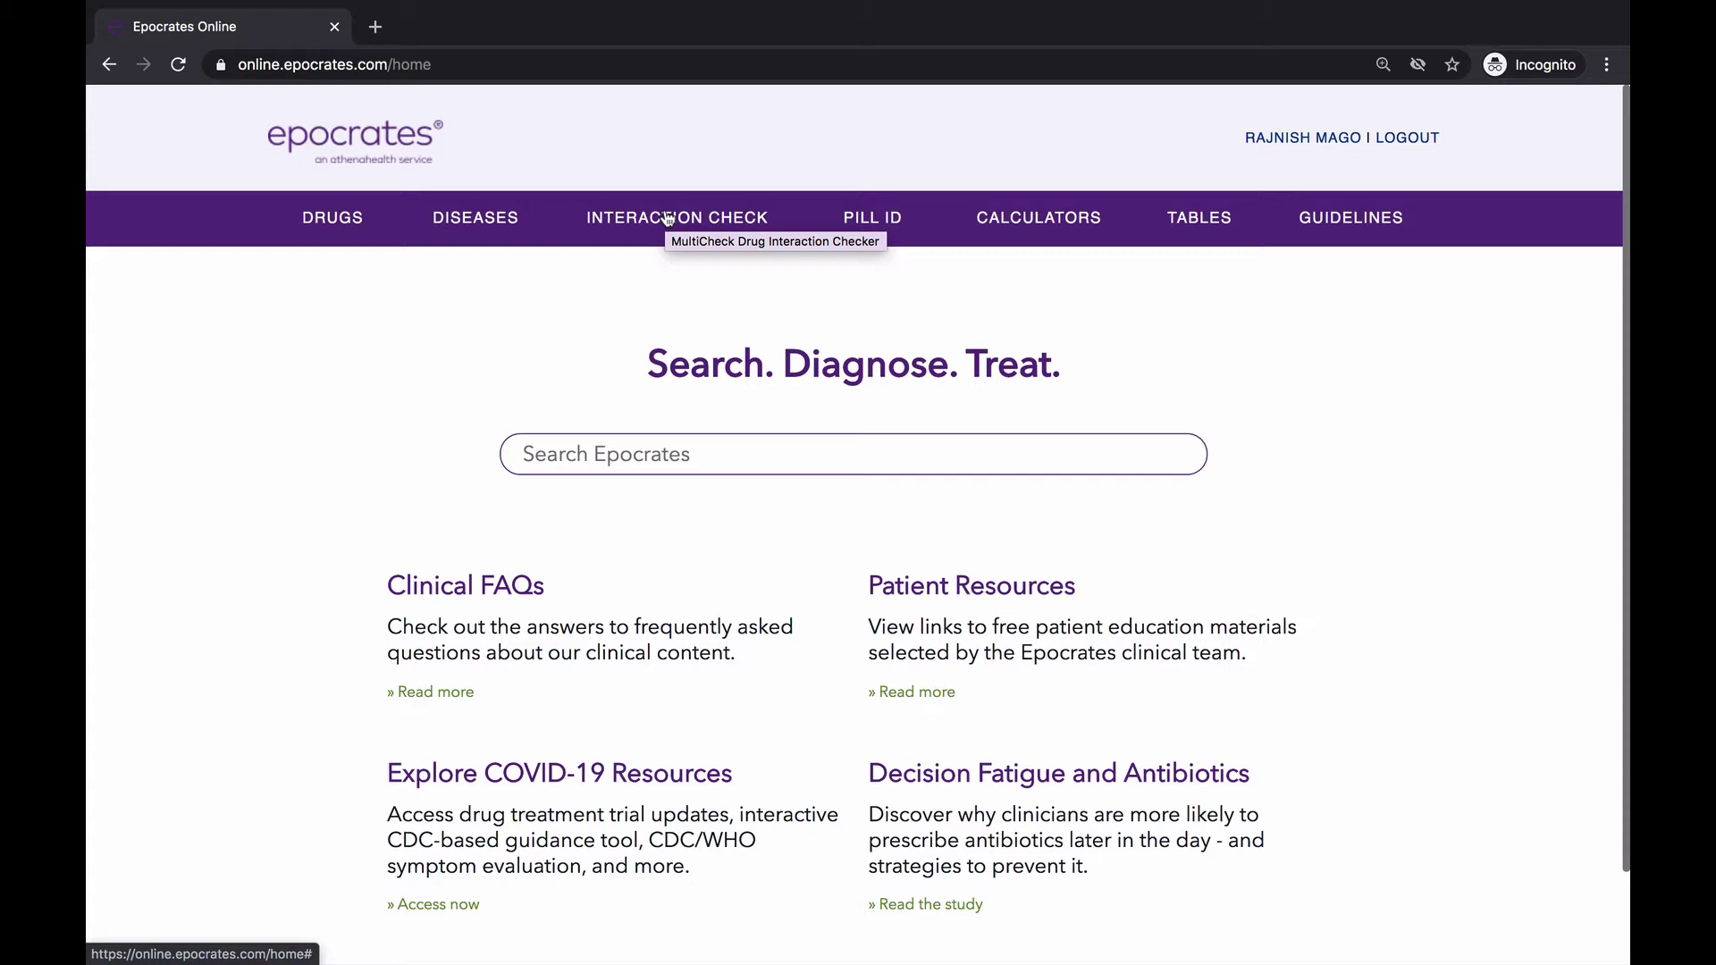
Step: Open the MultiCheck interaction checker and add generic fluoxetine as the first drug
left_click(669, 219)
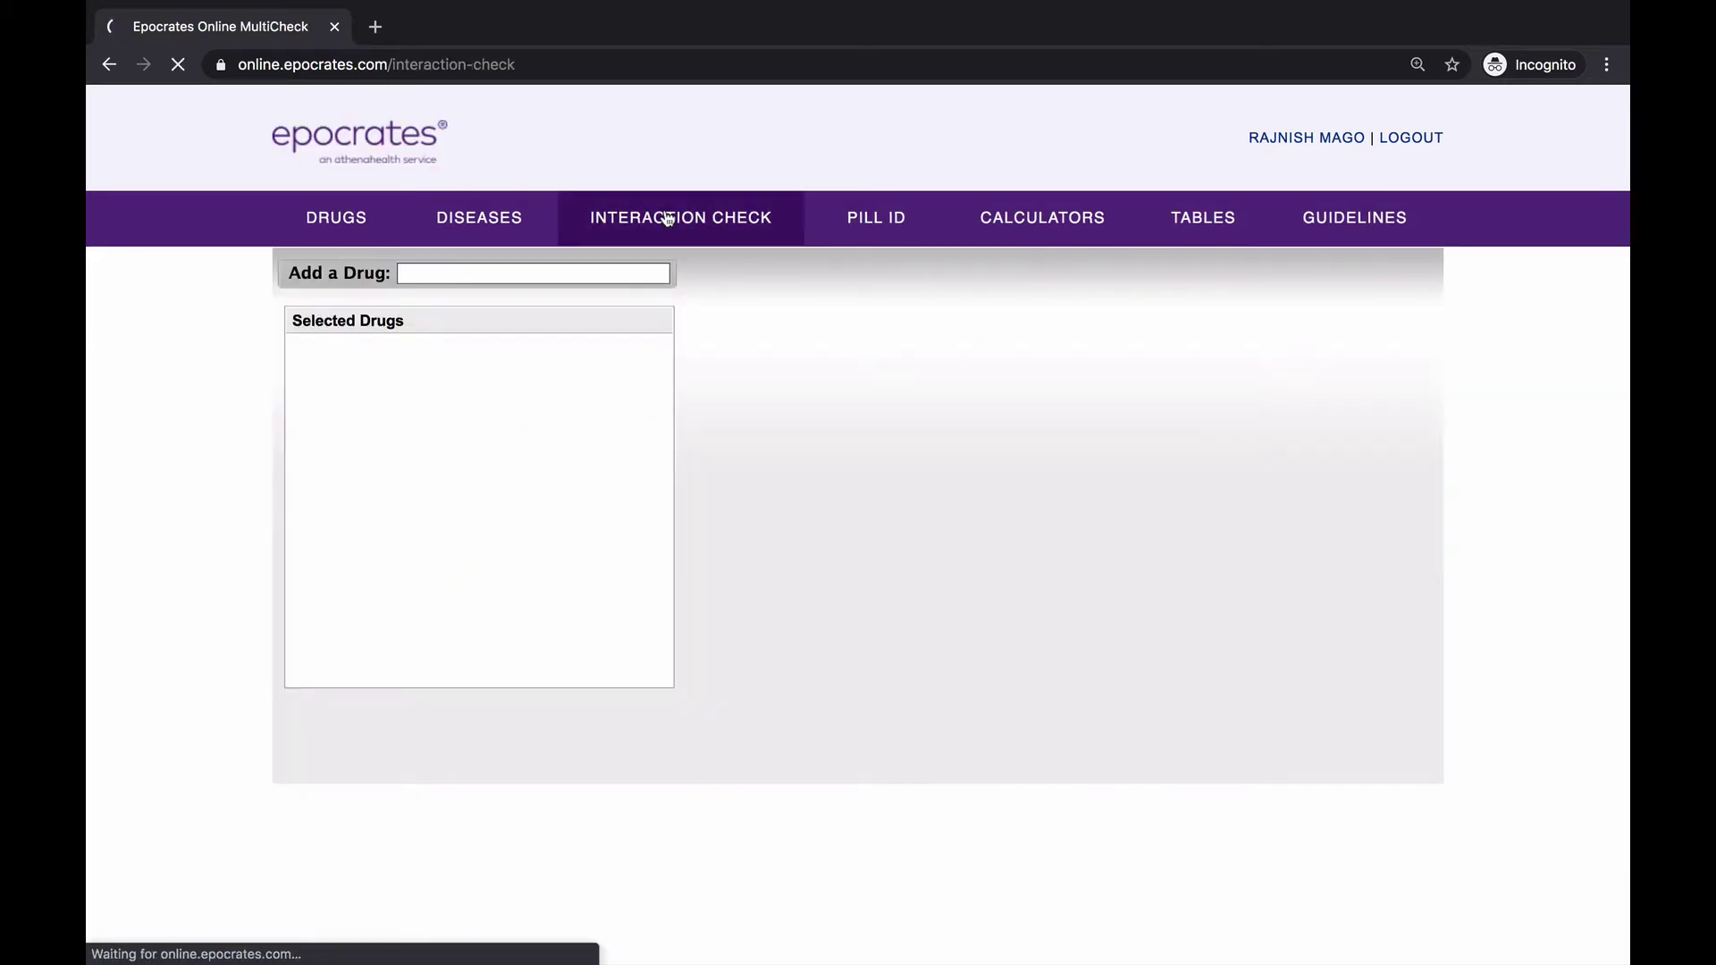
left_click(465, 271)
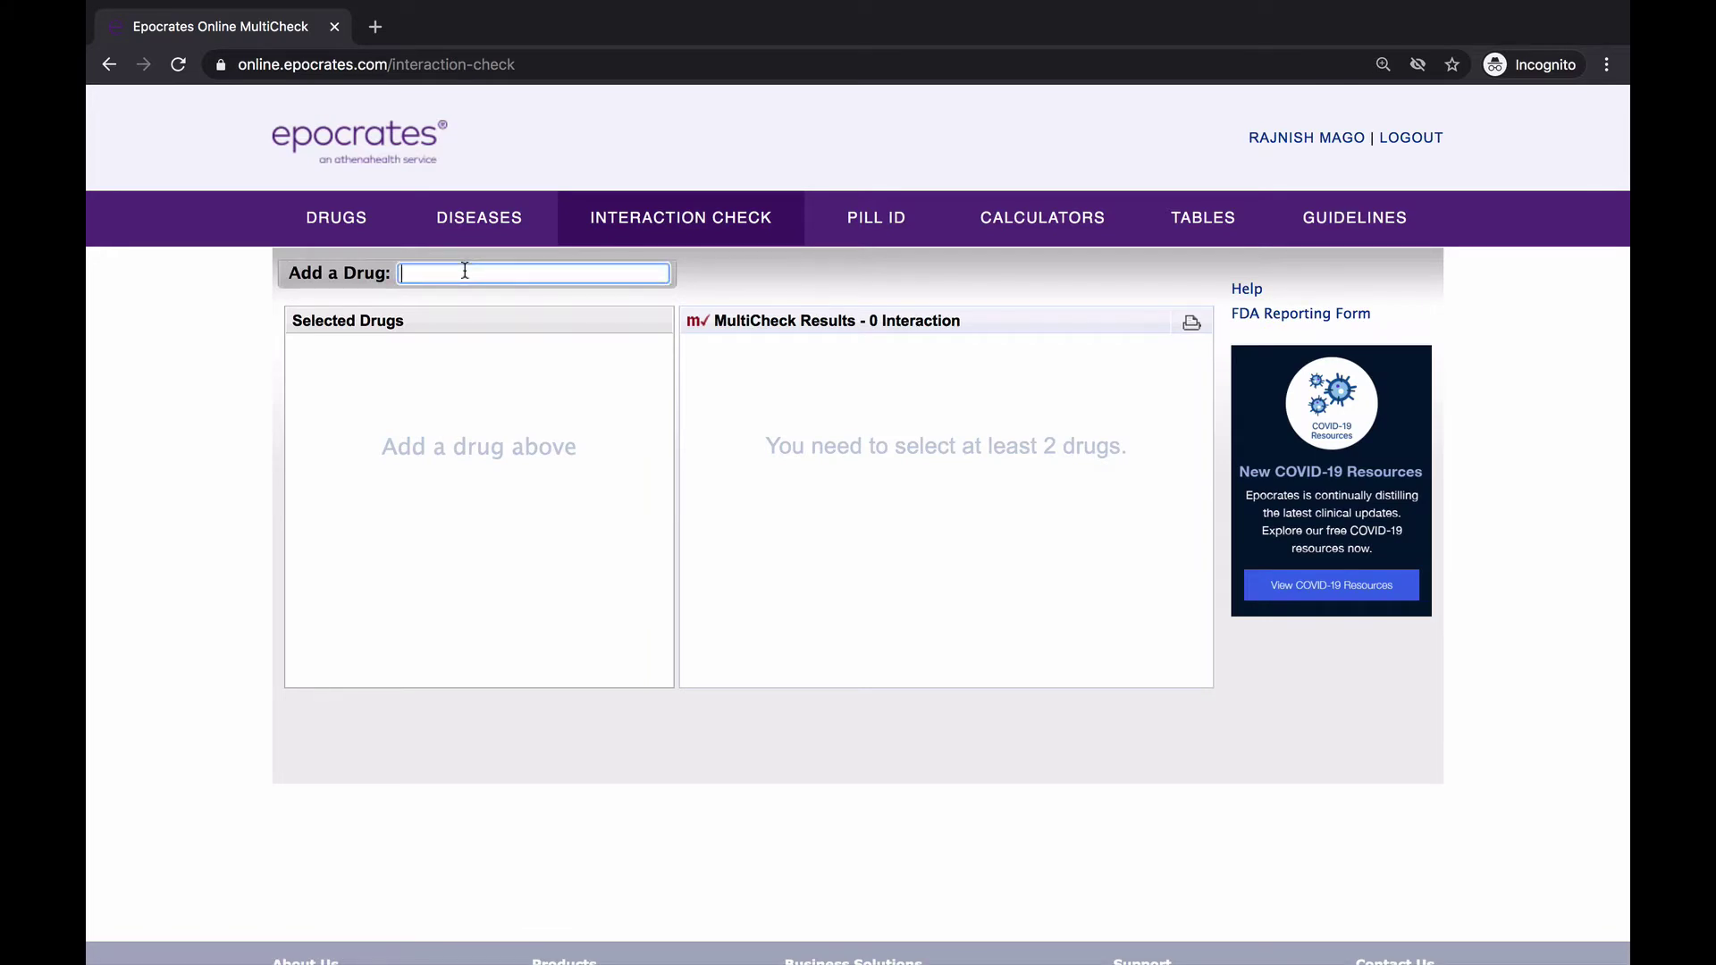
type("fluo")
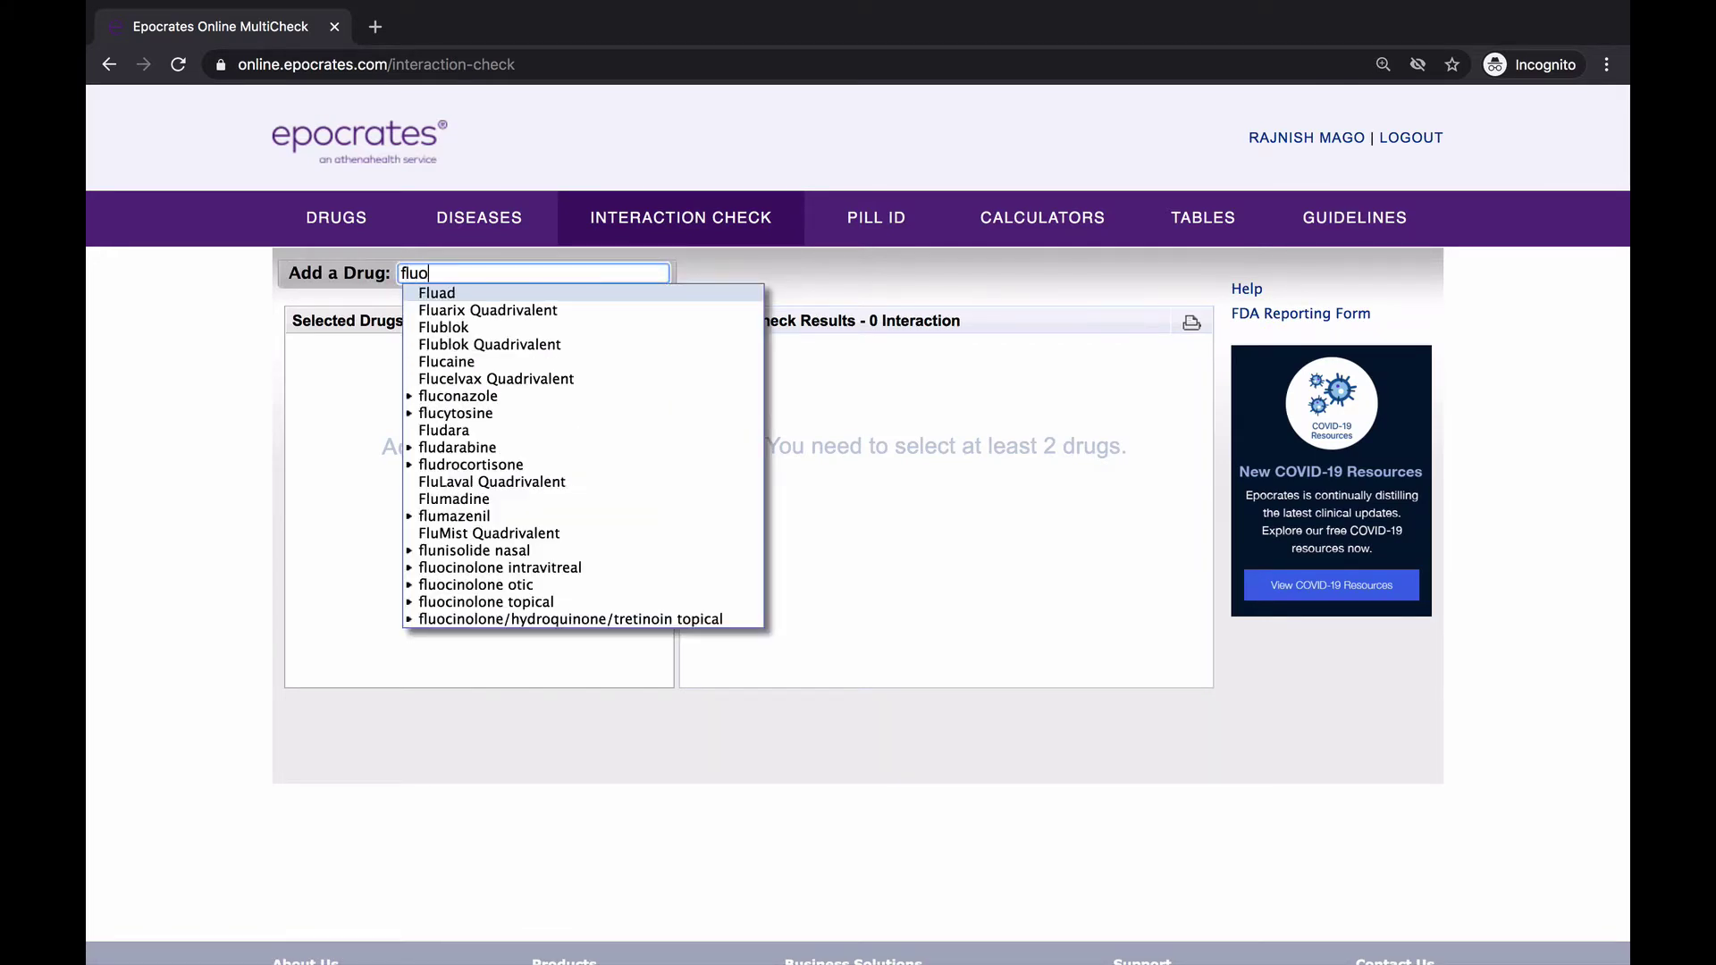
type("xet")
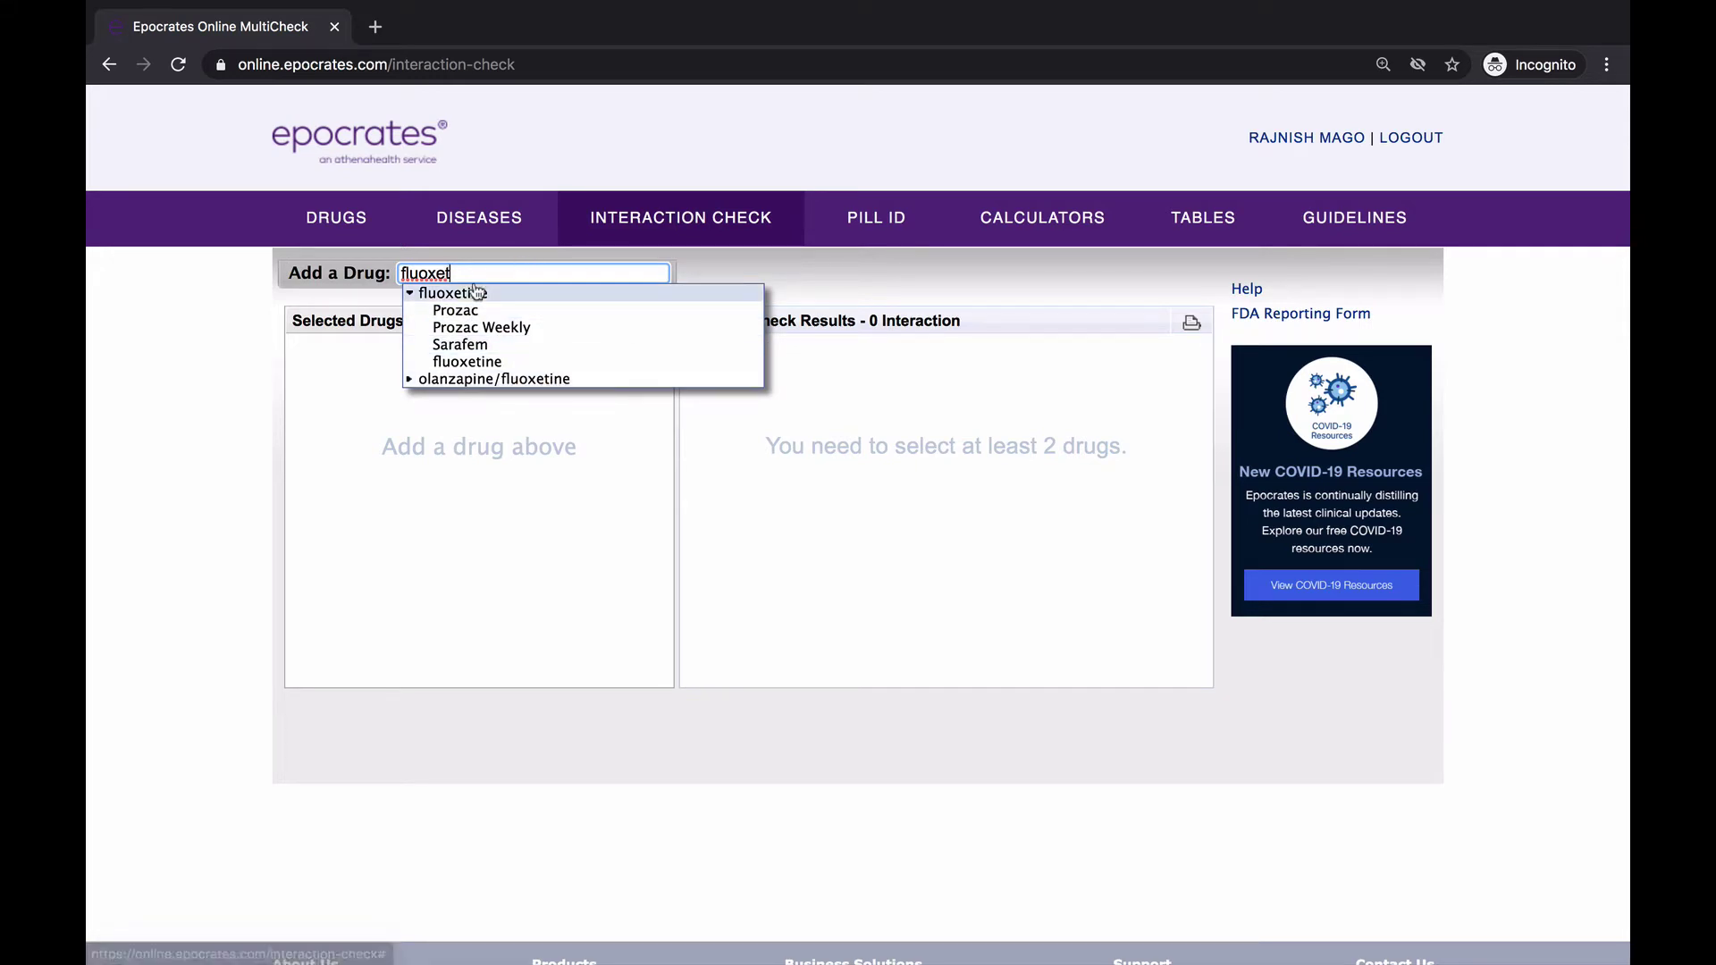
left_click(486, 361)
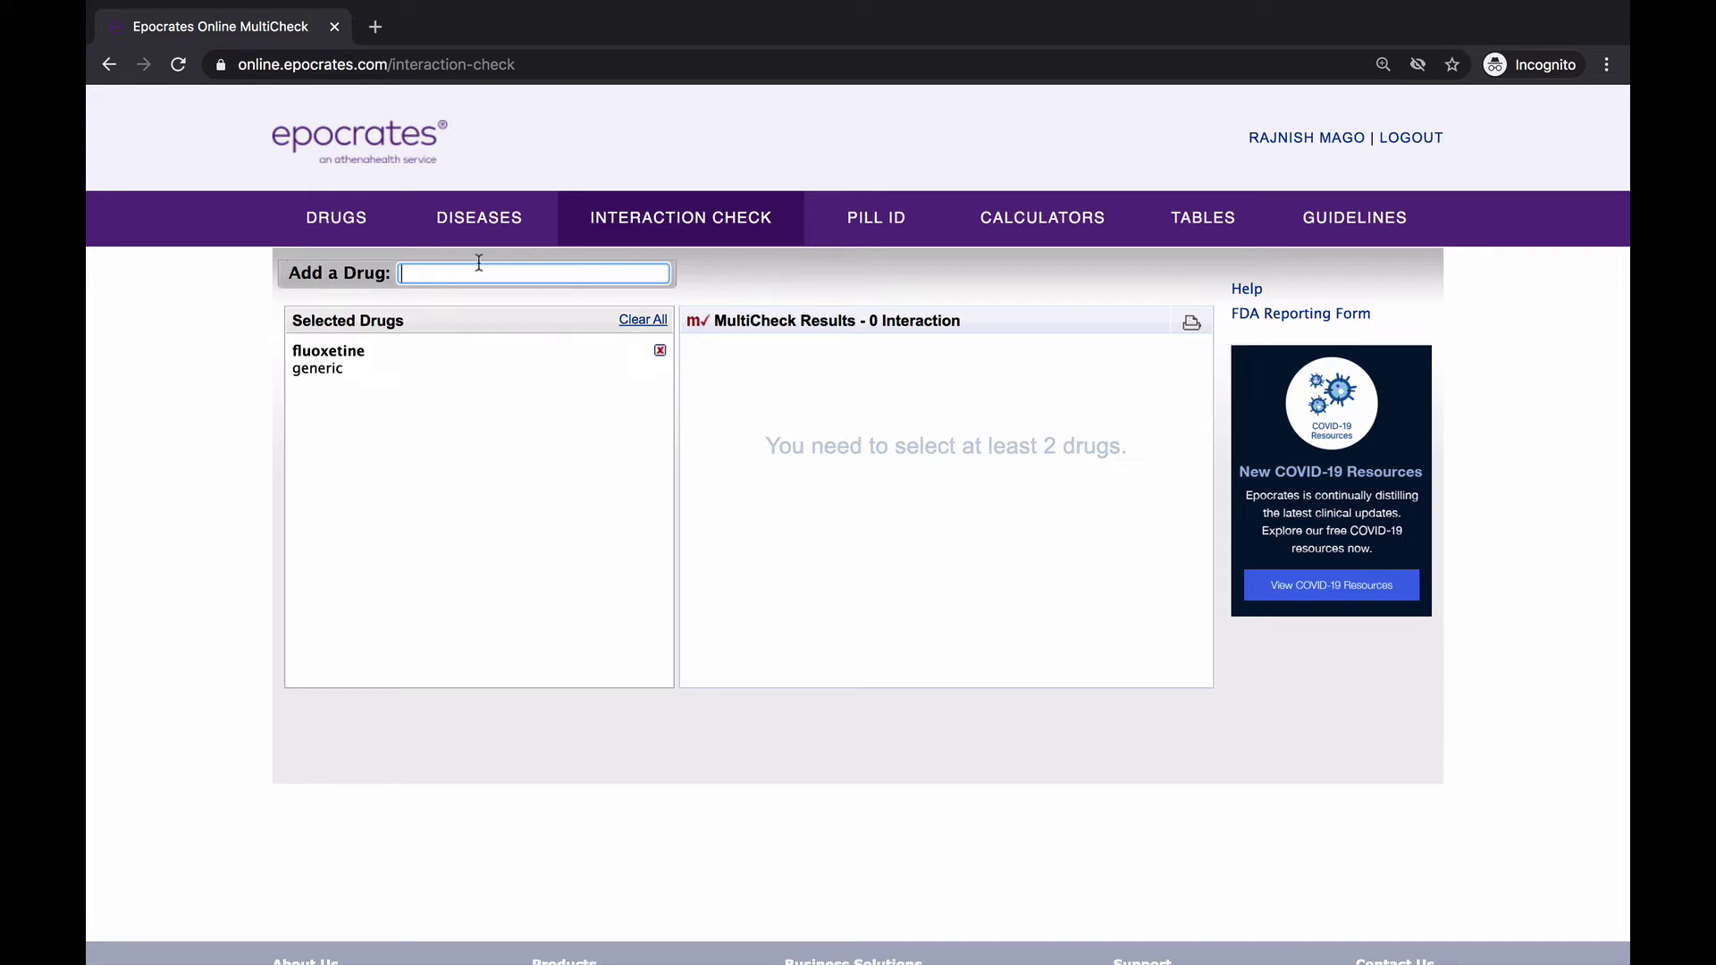
Step: Add generic buspirone, producing an Avoid/Use Alternative interaction with fluoxetine
type("buspir")
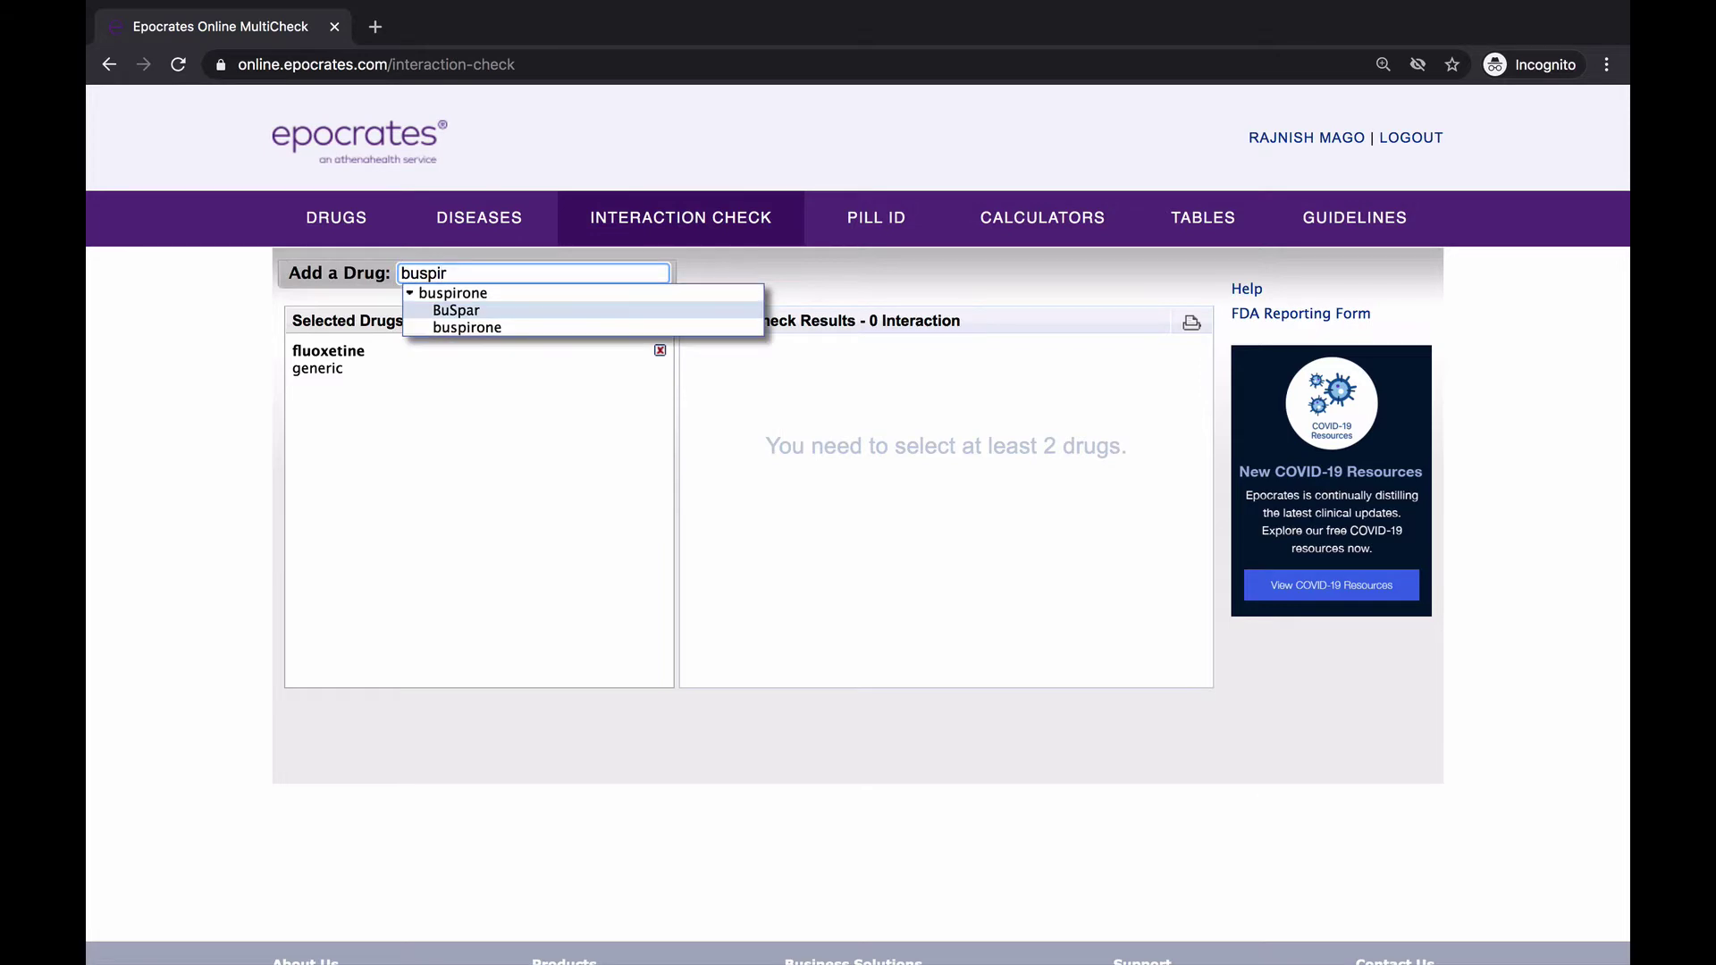
left_click(503, 335)
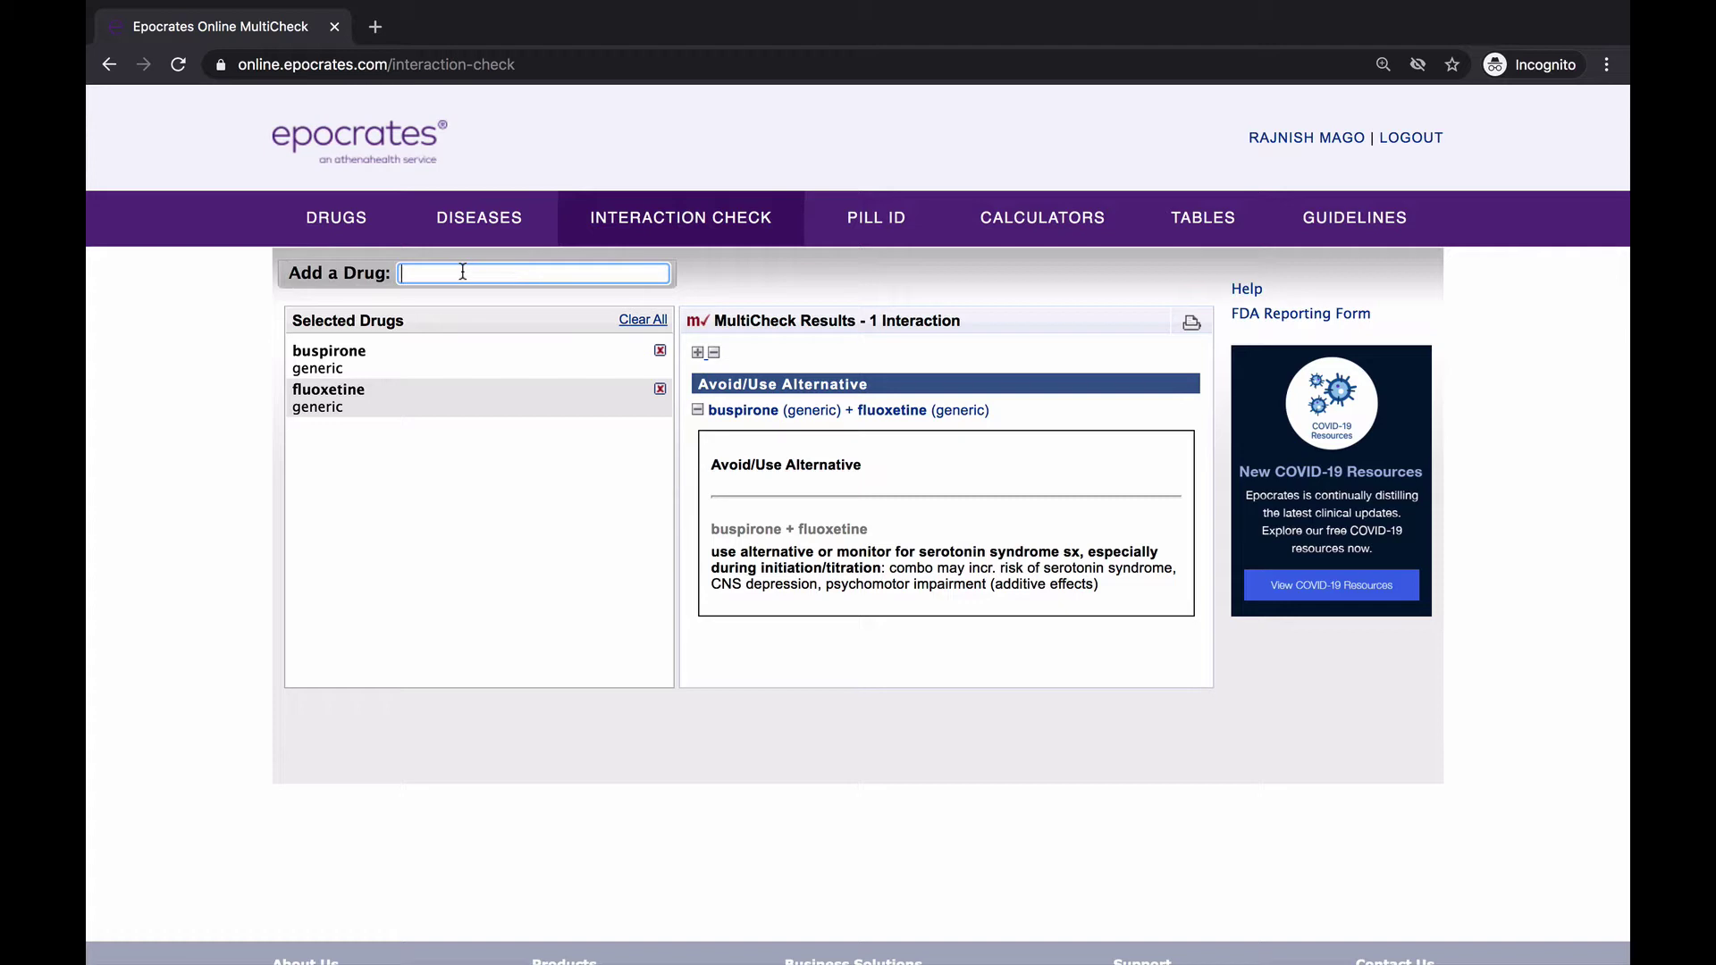
Step: Add generic hydrochlorothiazide, metformin and atorvastatin, then collapse the four interactions to drug pairs
type("hy")
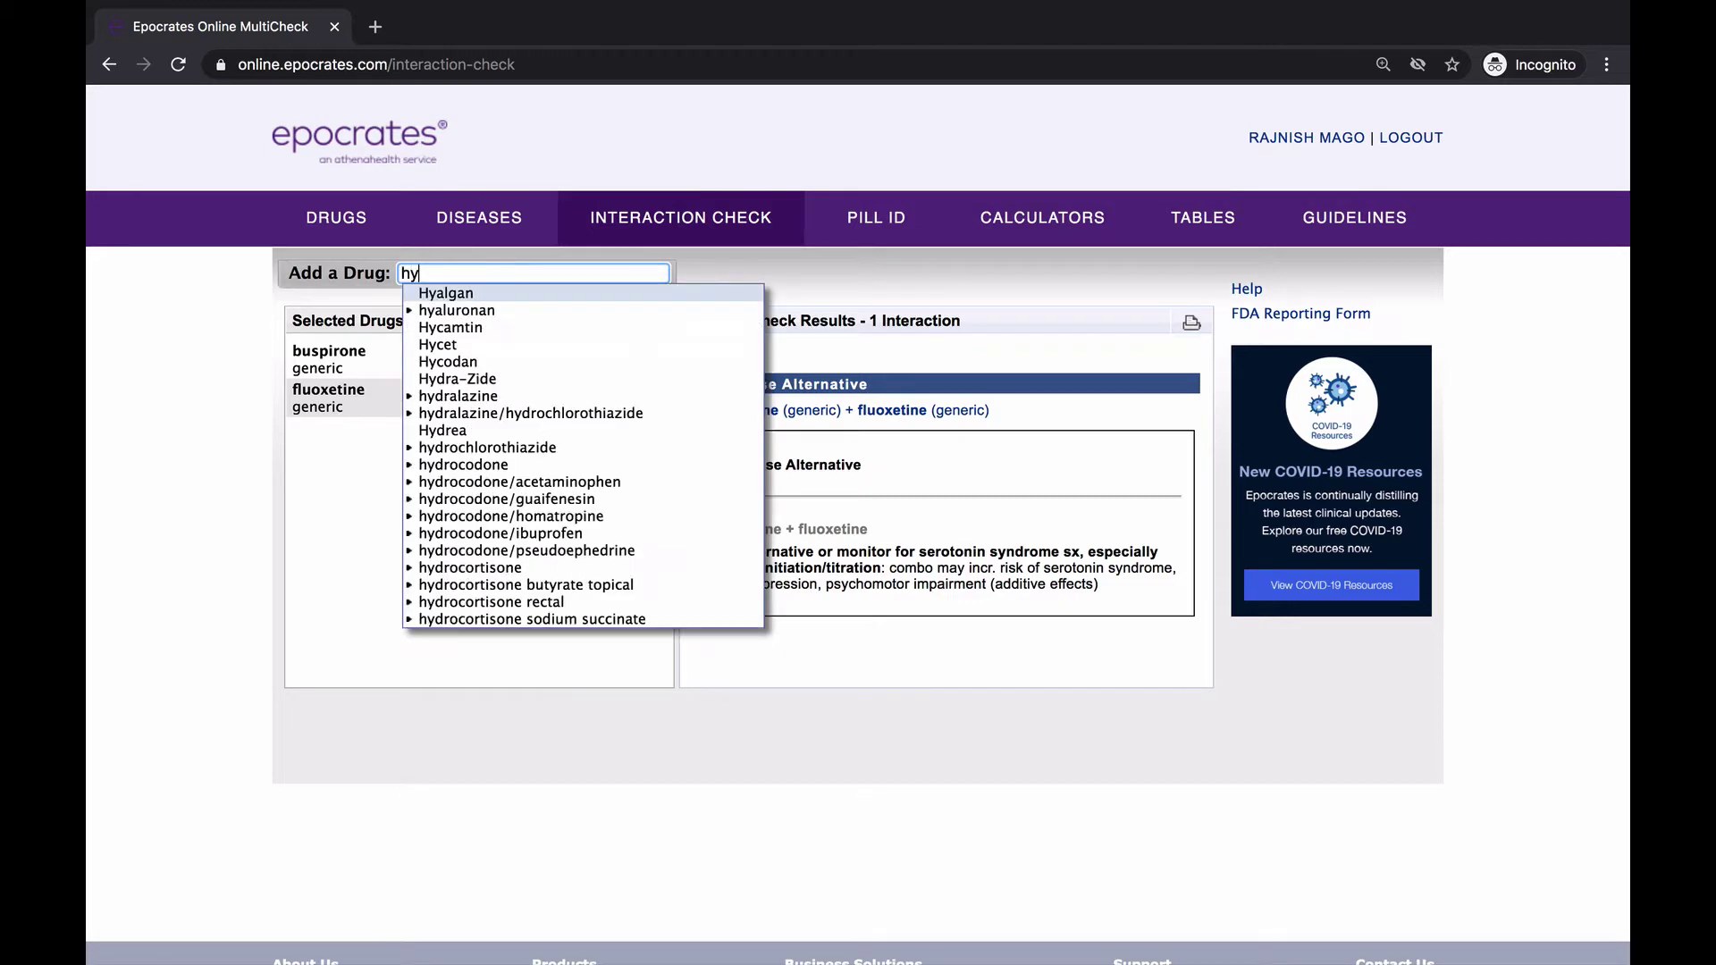
type("drochr")
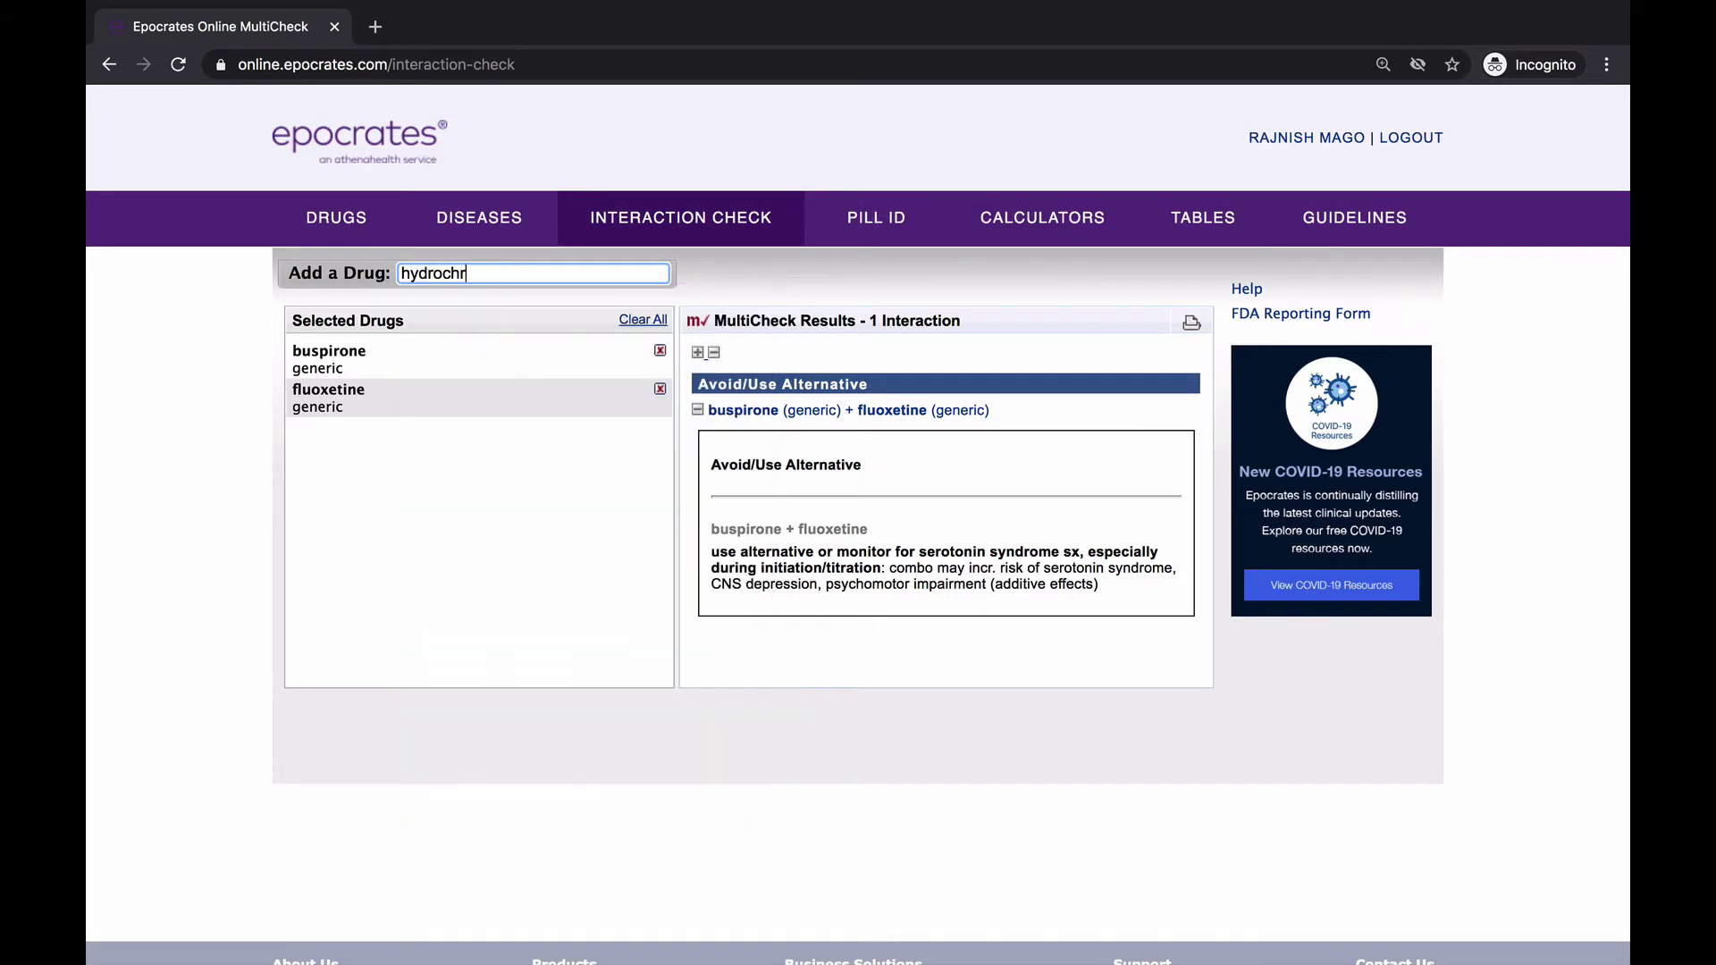
key("BackSpace")
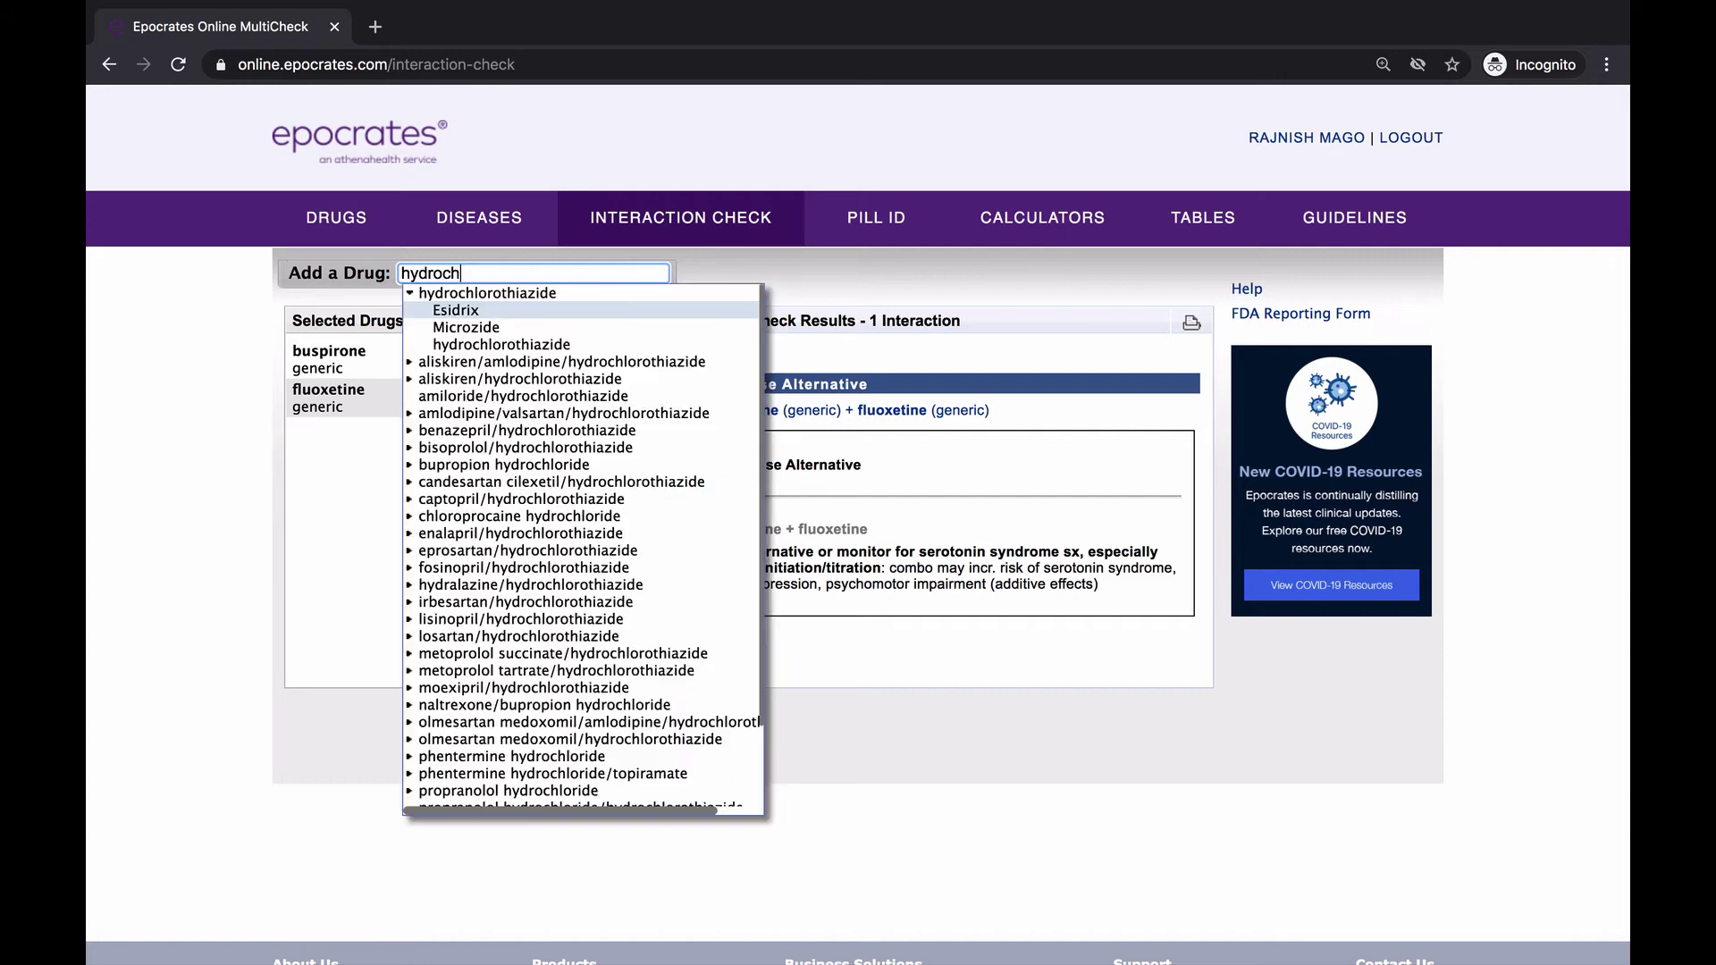
left_click(501, 345)
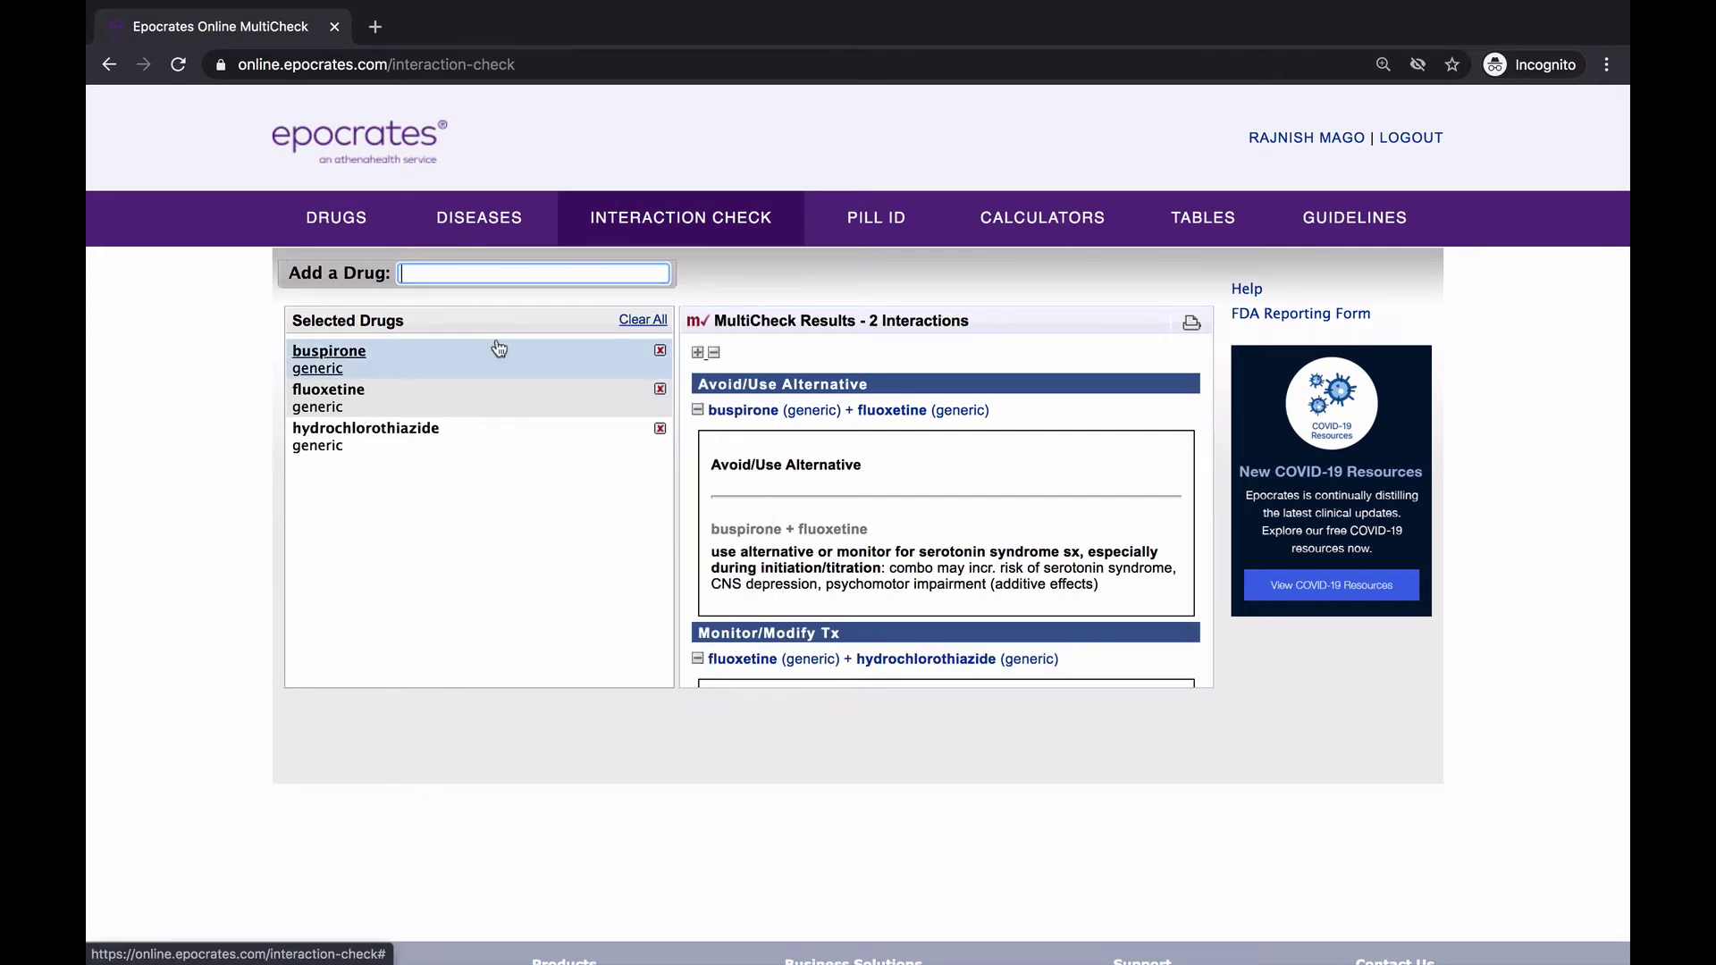
type("metform")
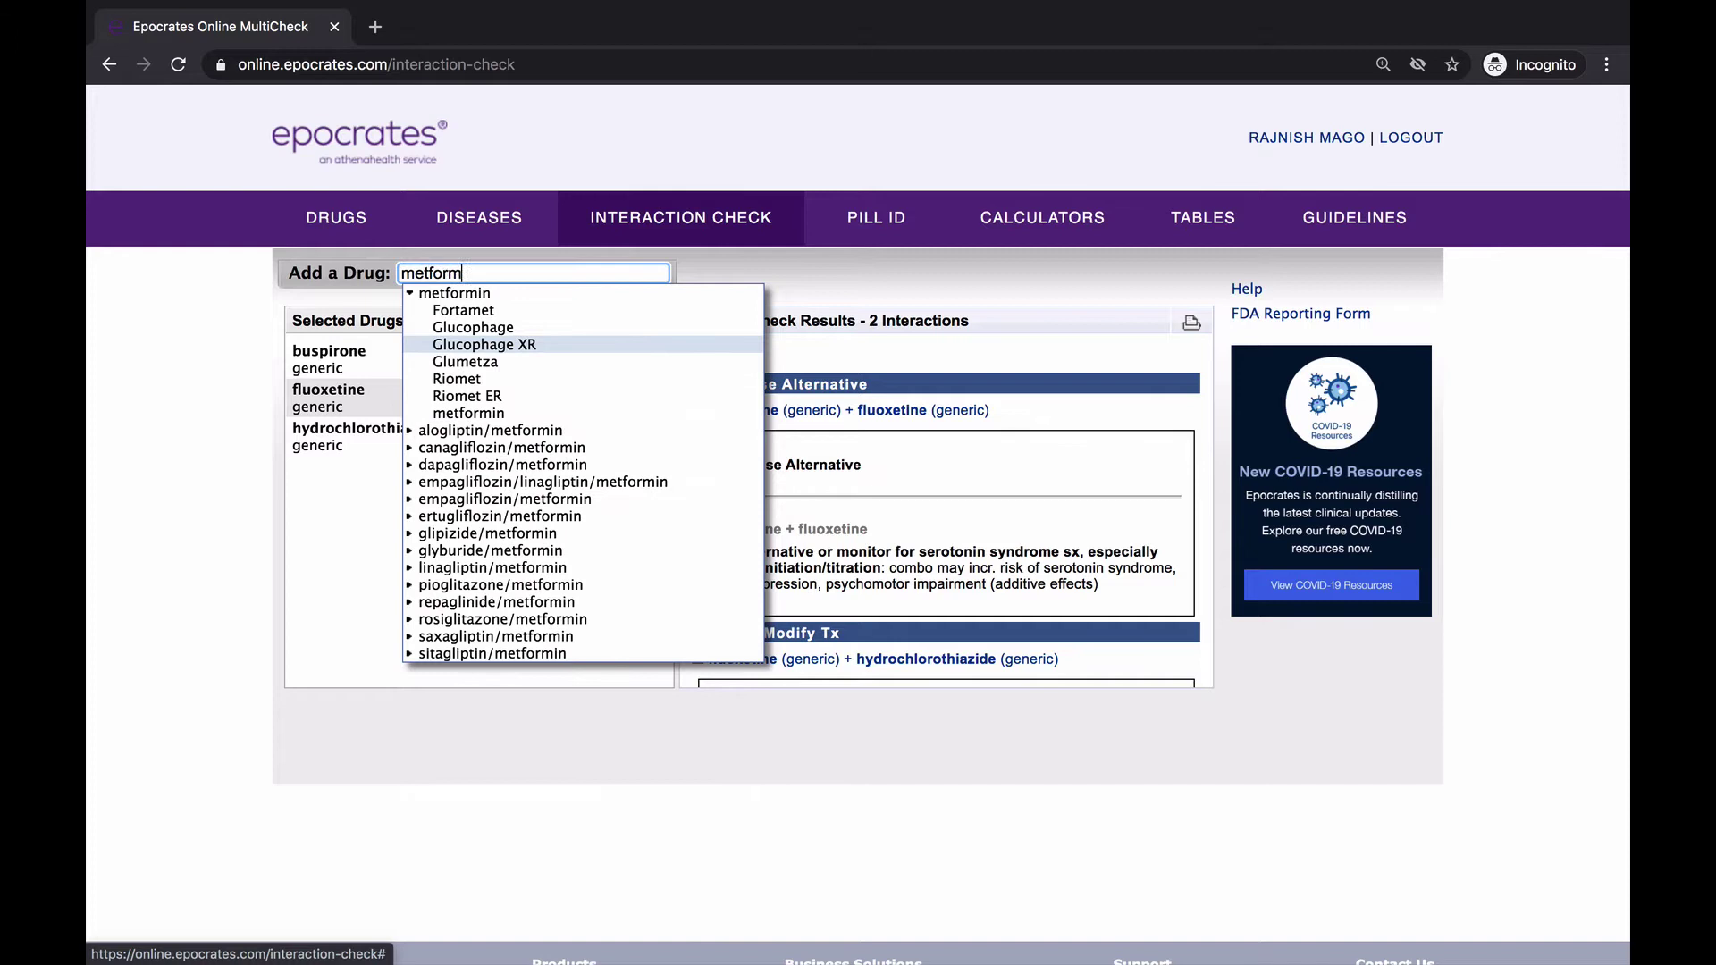
type("in")
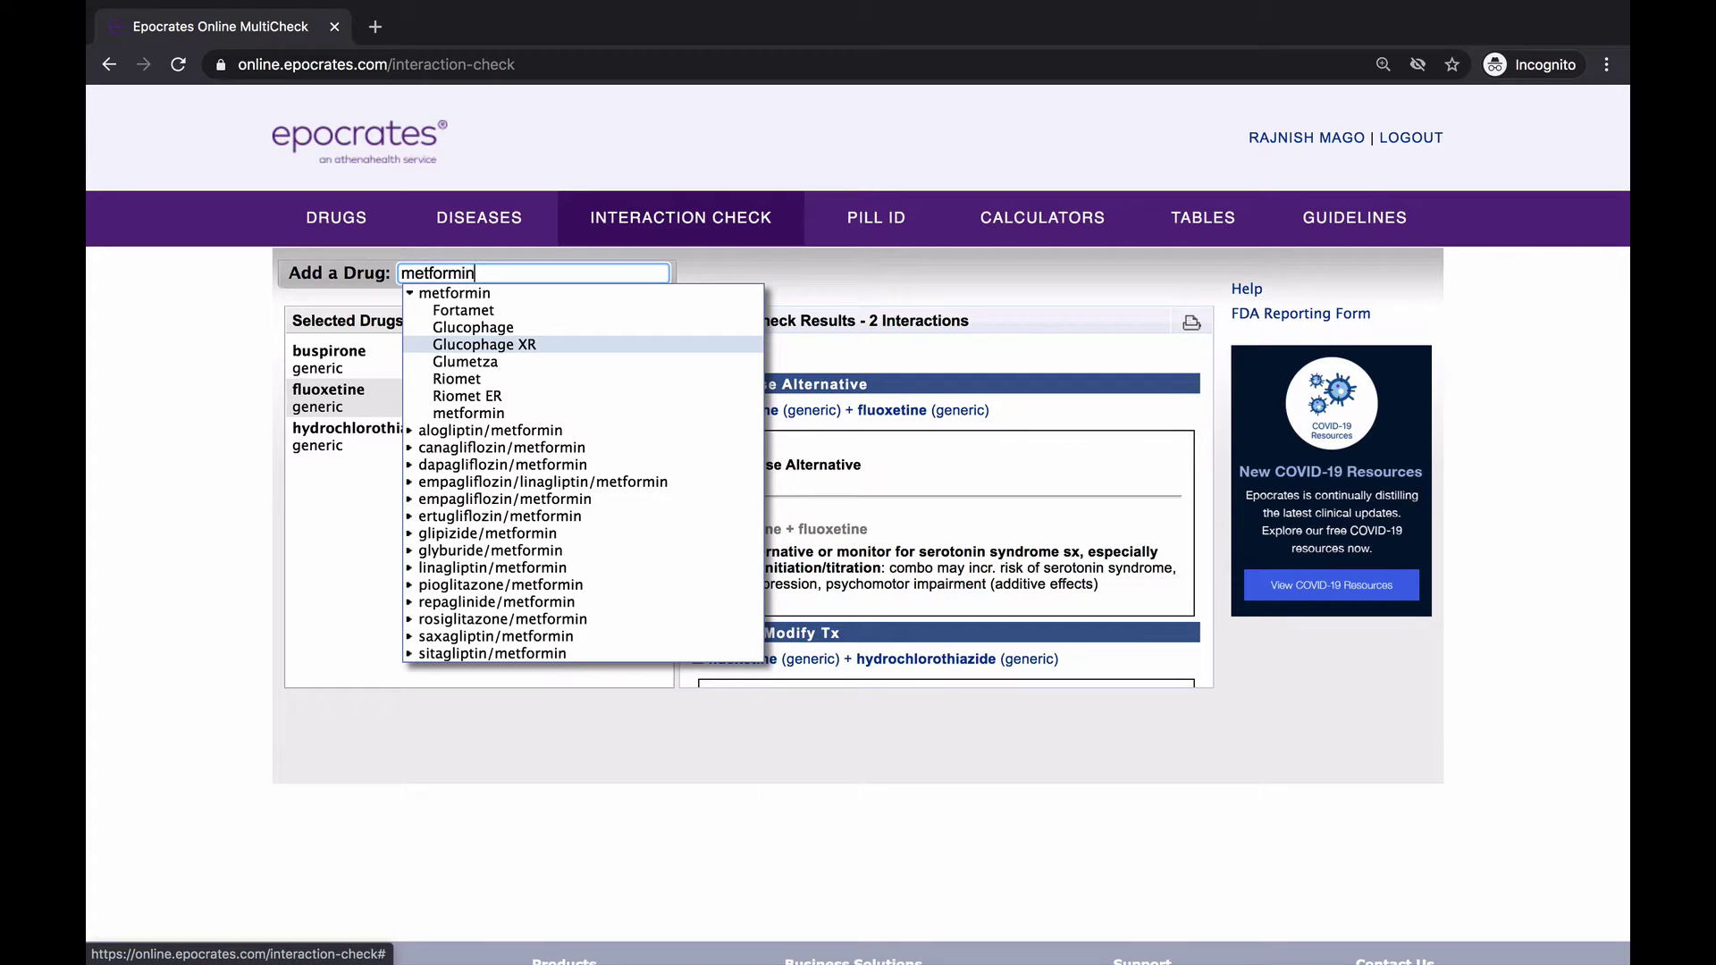
left_click(489, 411)
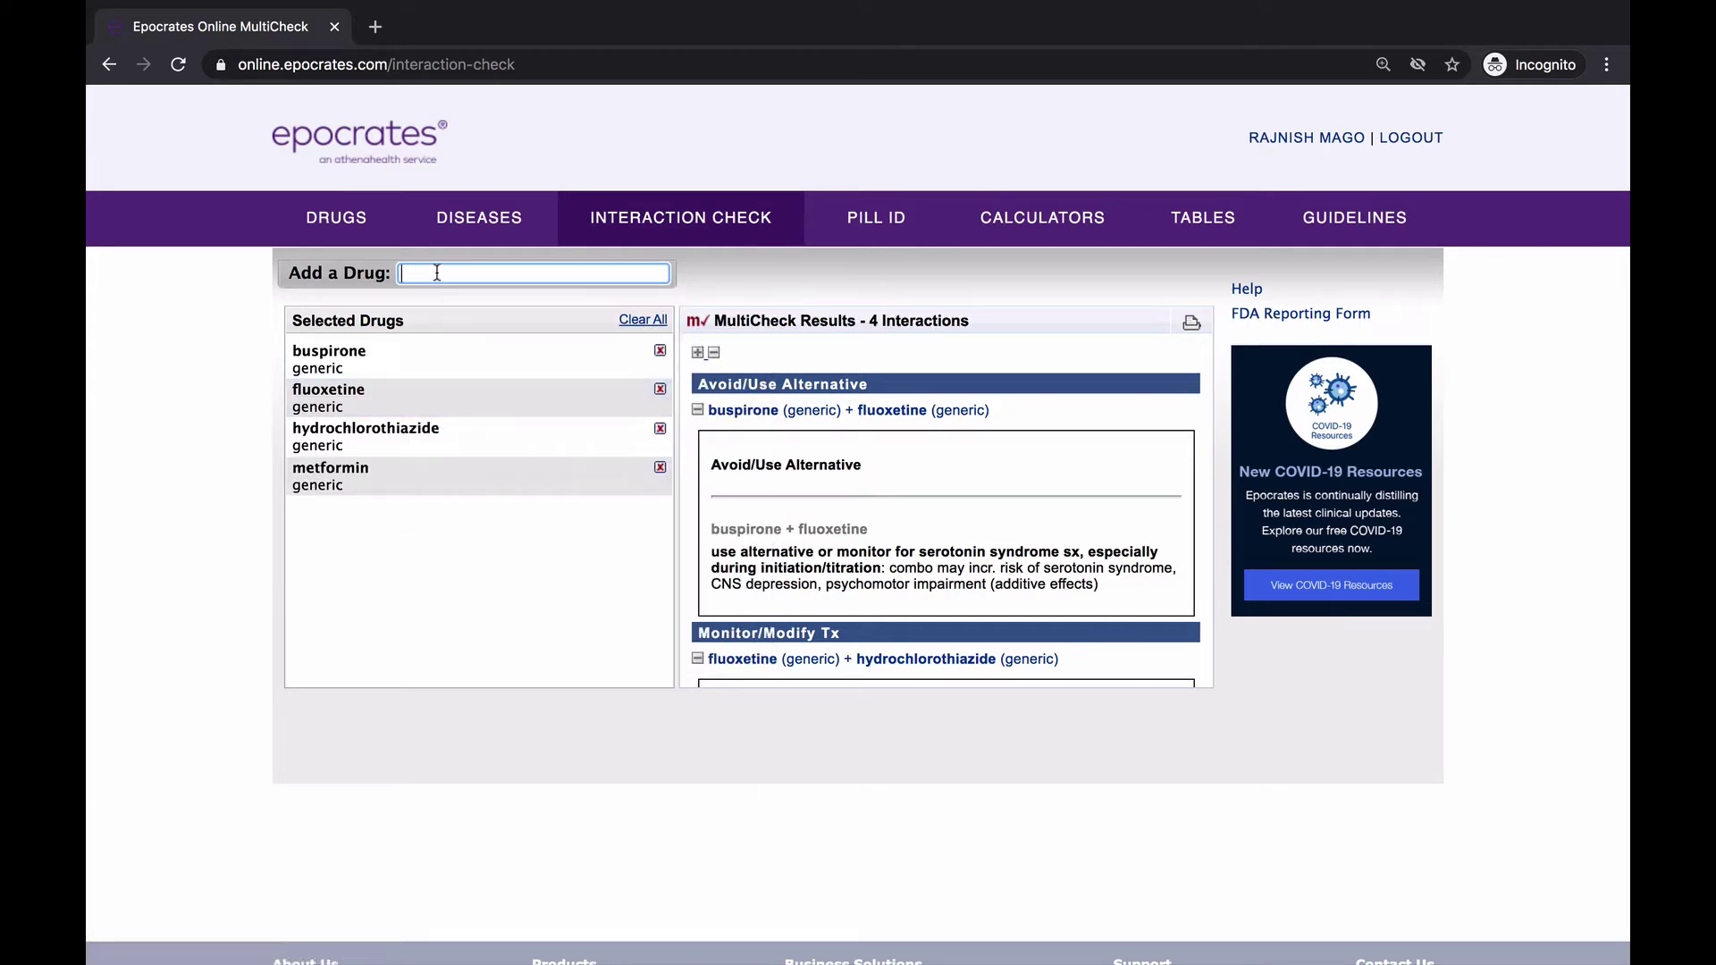
type("ator")
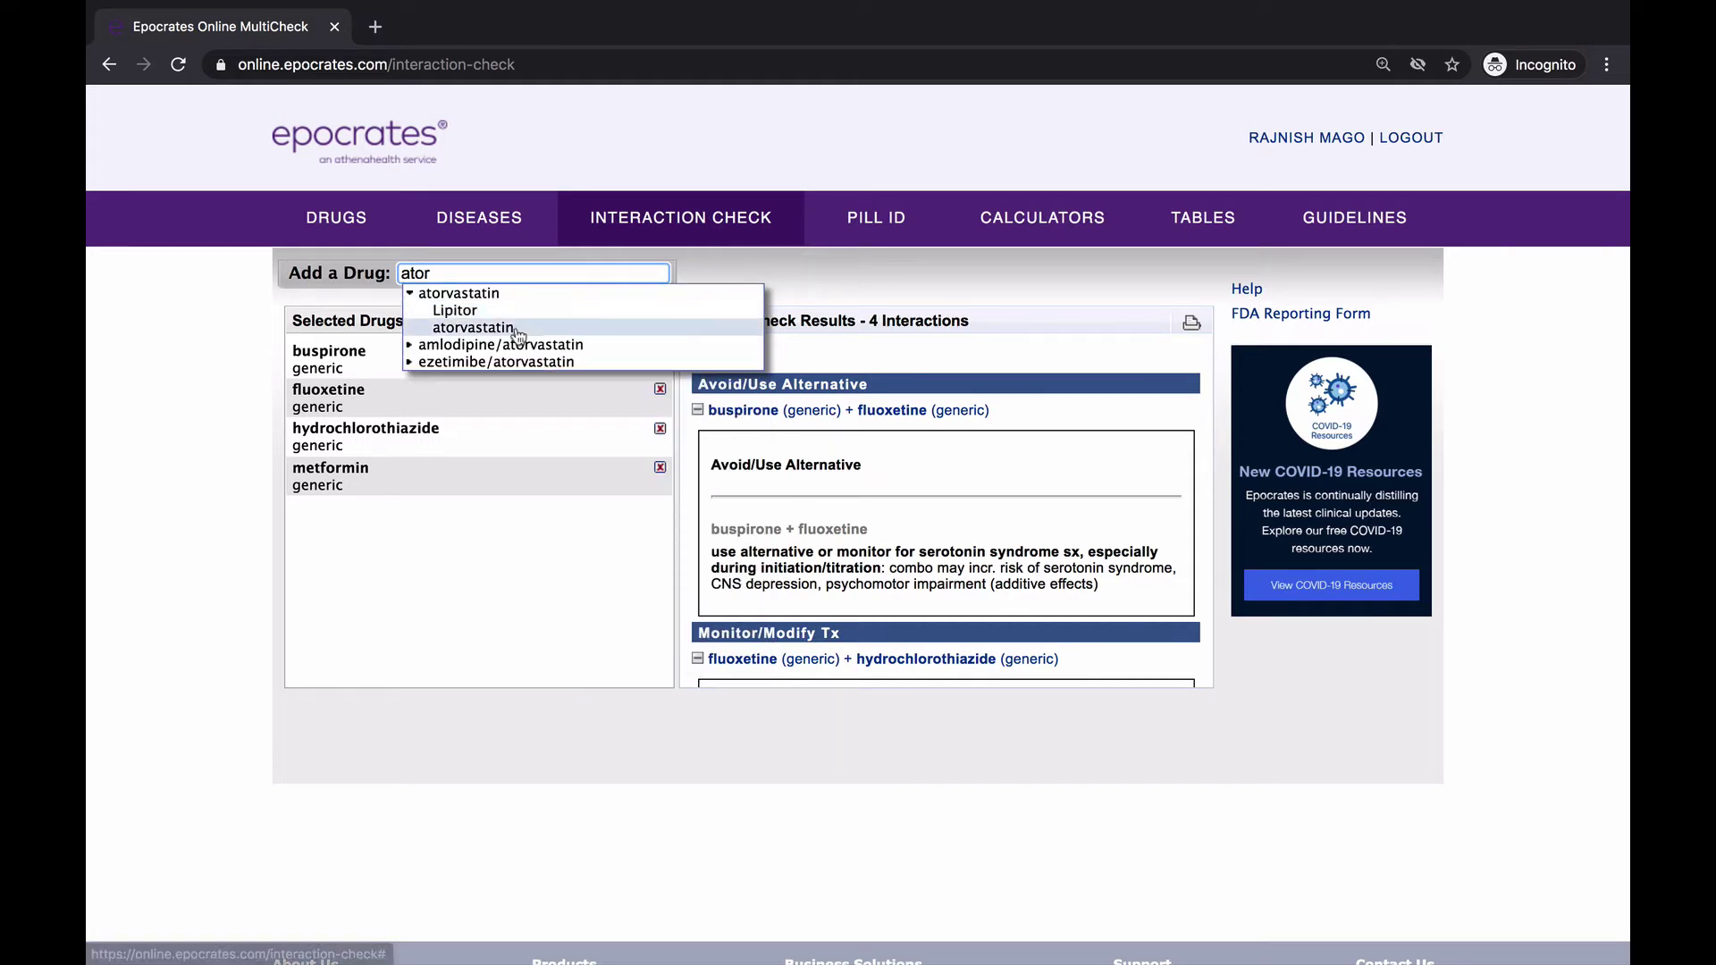
left_click(516, 329)
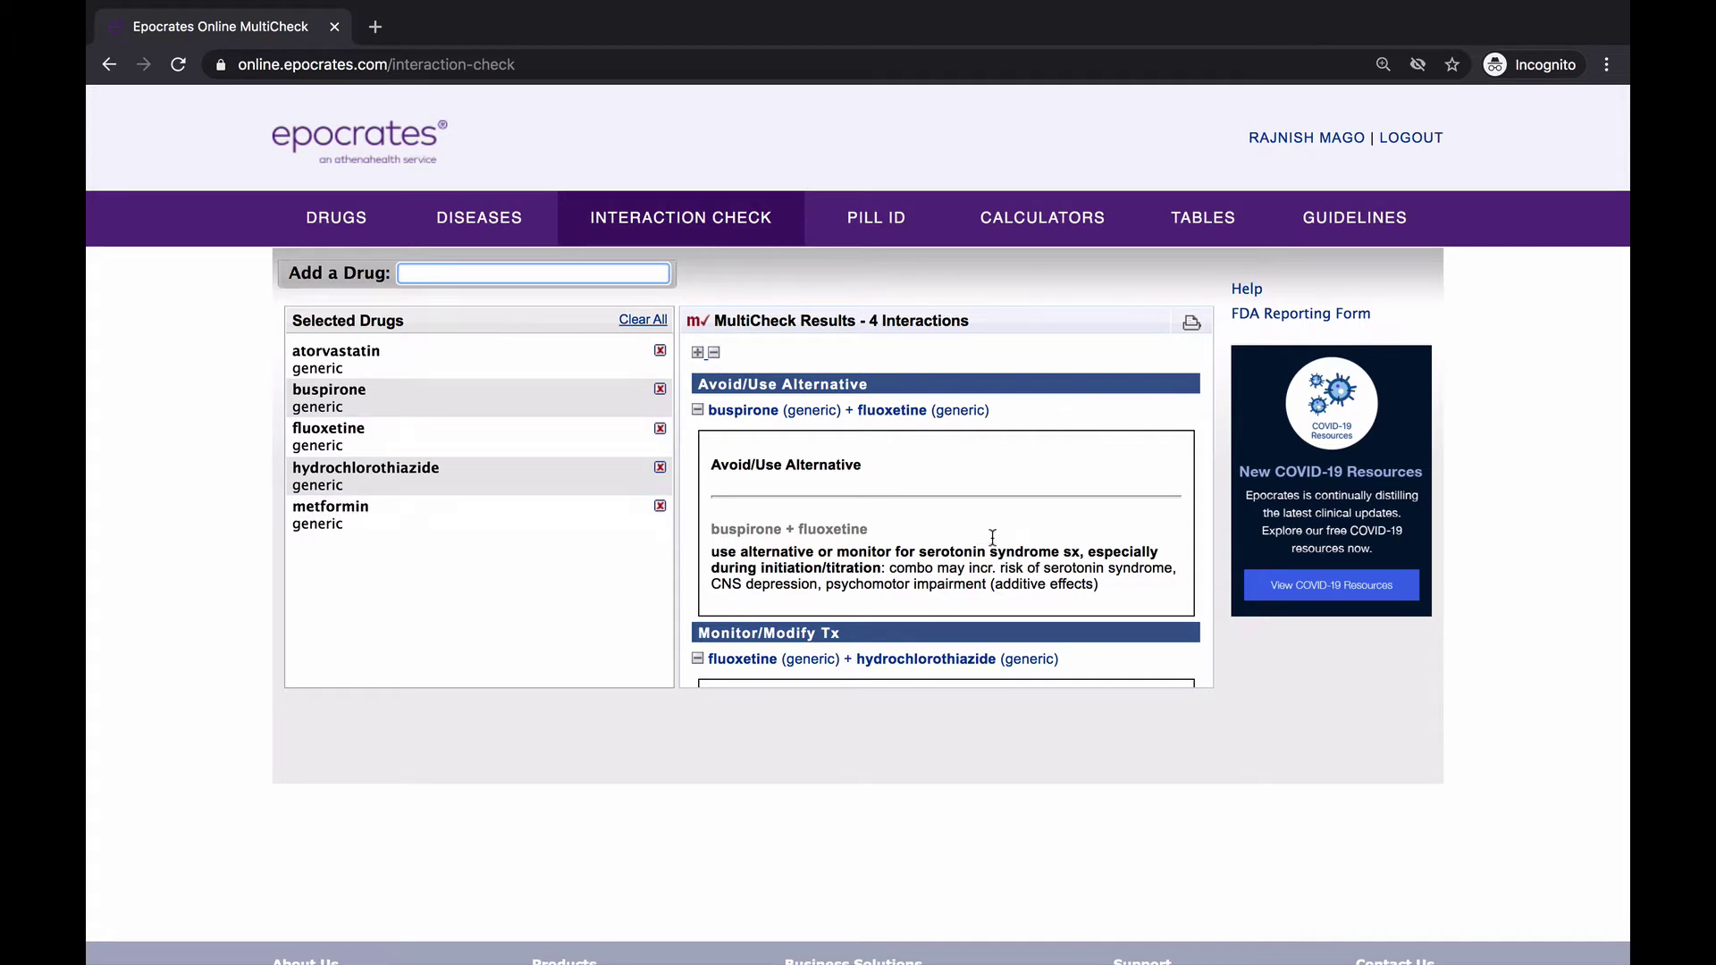
left_click(714, 353)
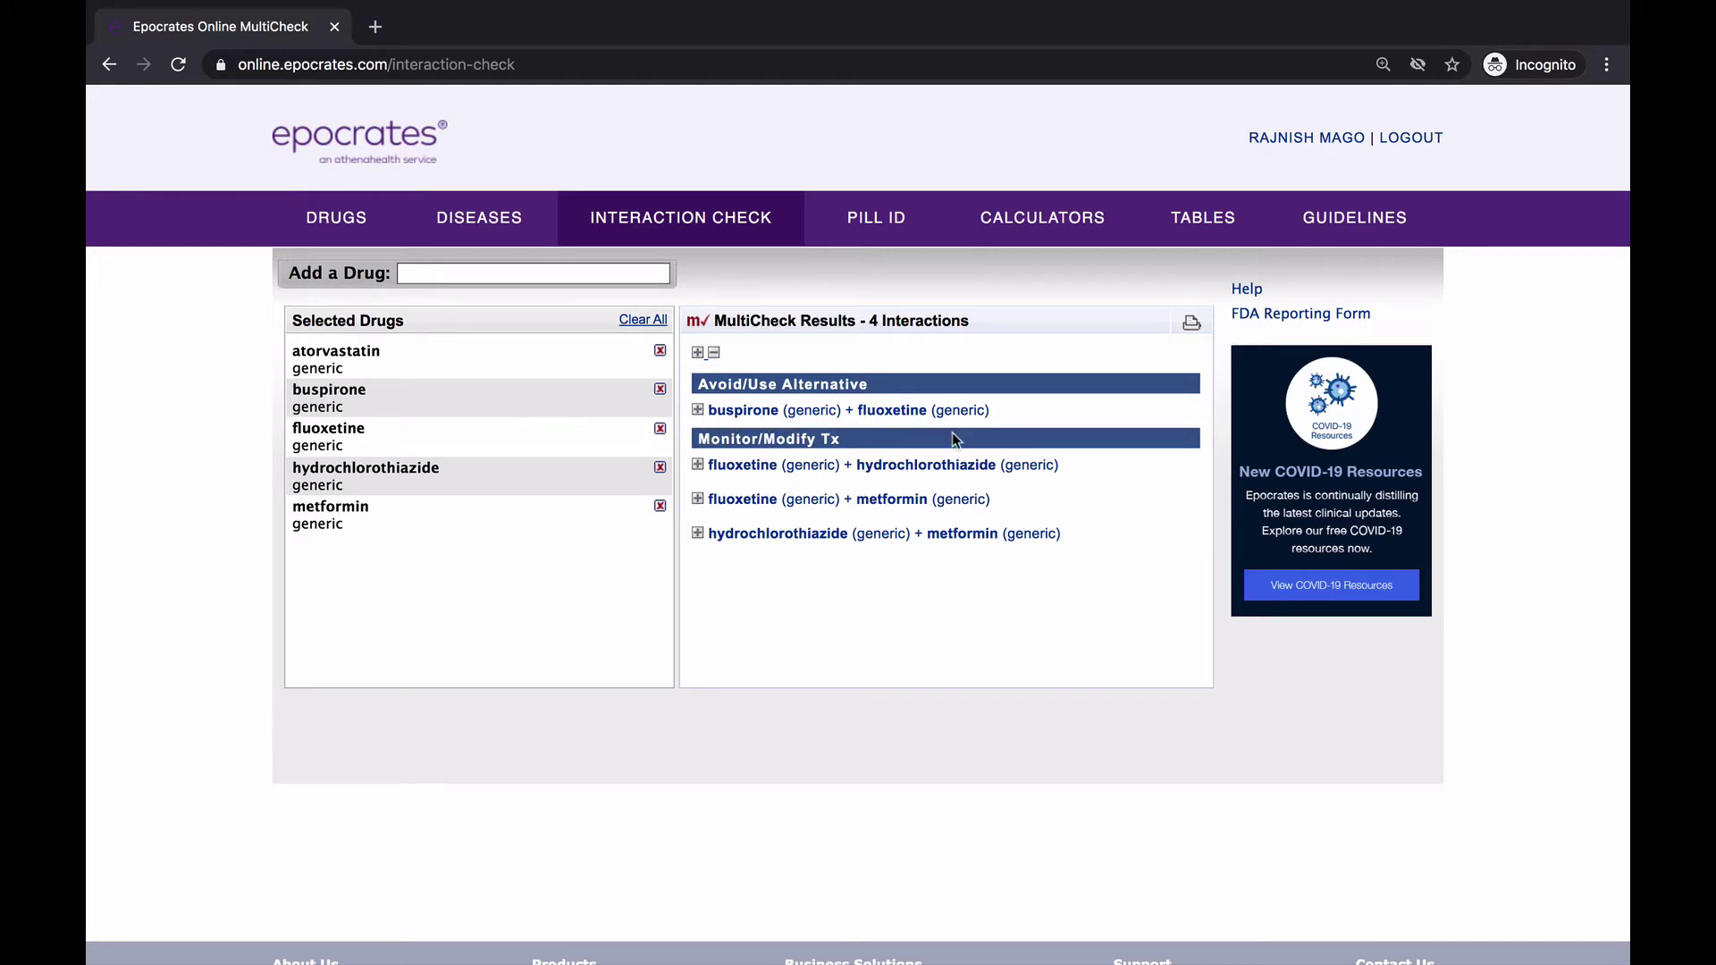
left_click(480, 274)
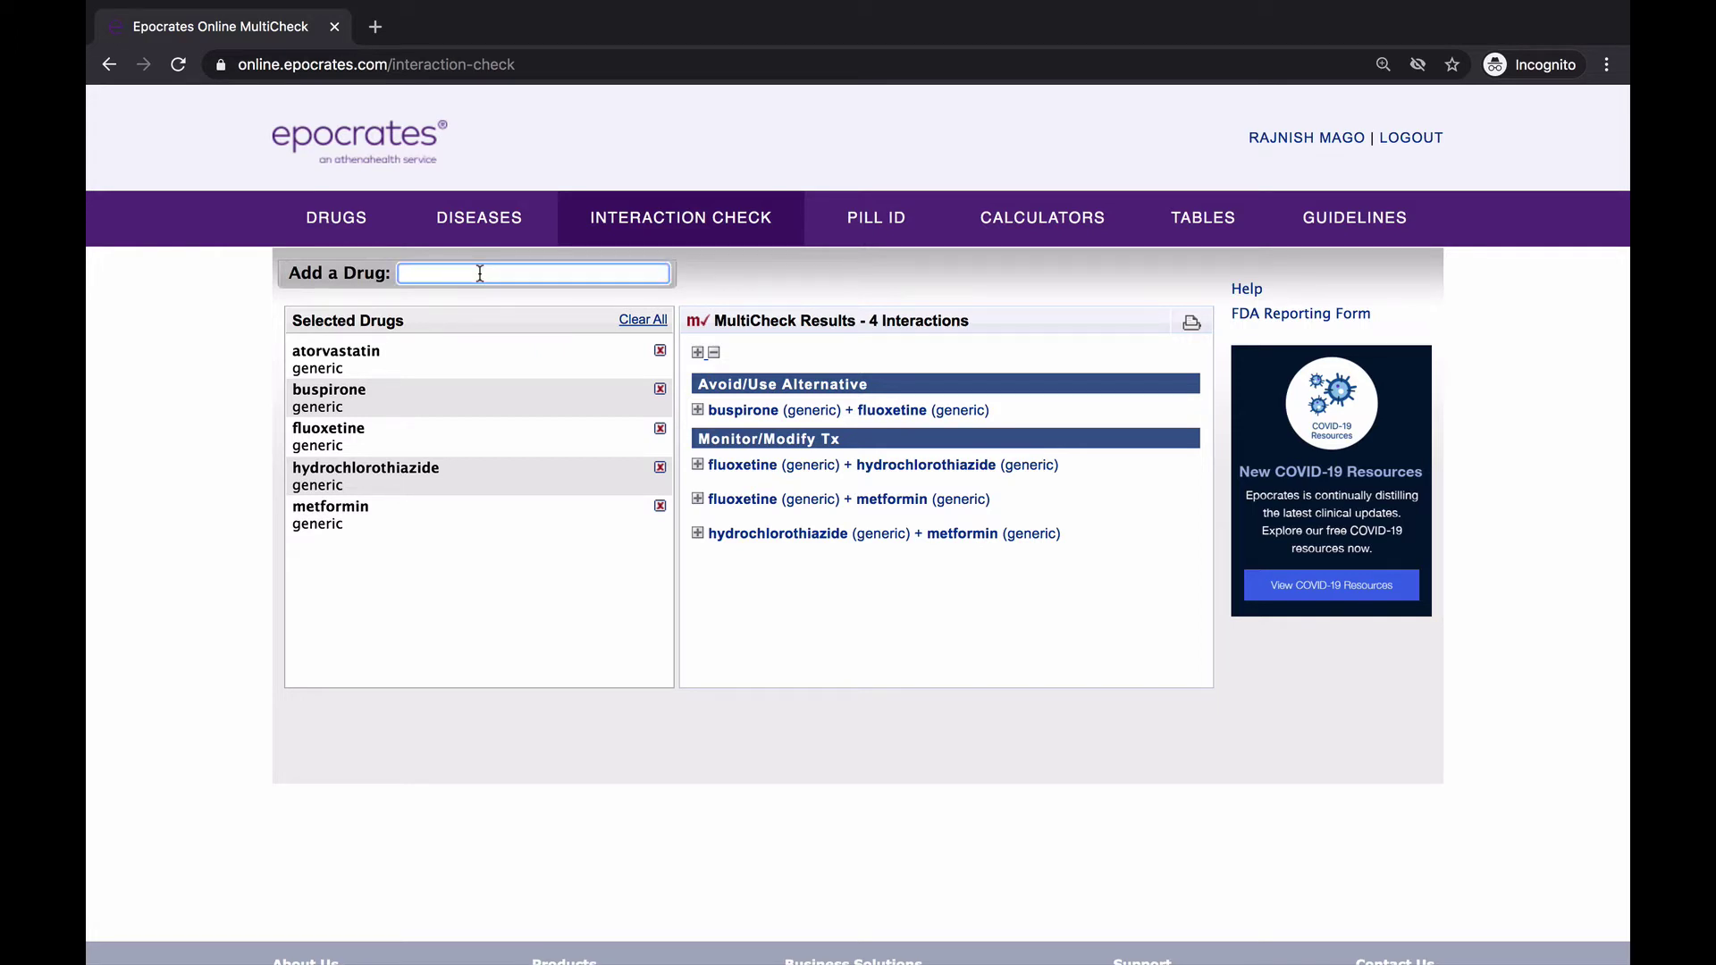
Step: Add generic phenelzine and toggle the buspirone + phenelzine interaction details
type("phenel")
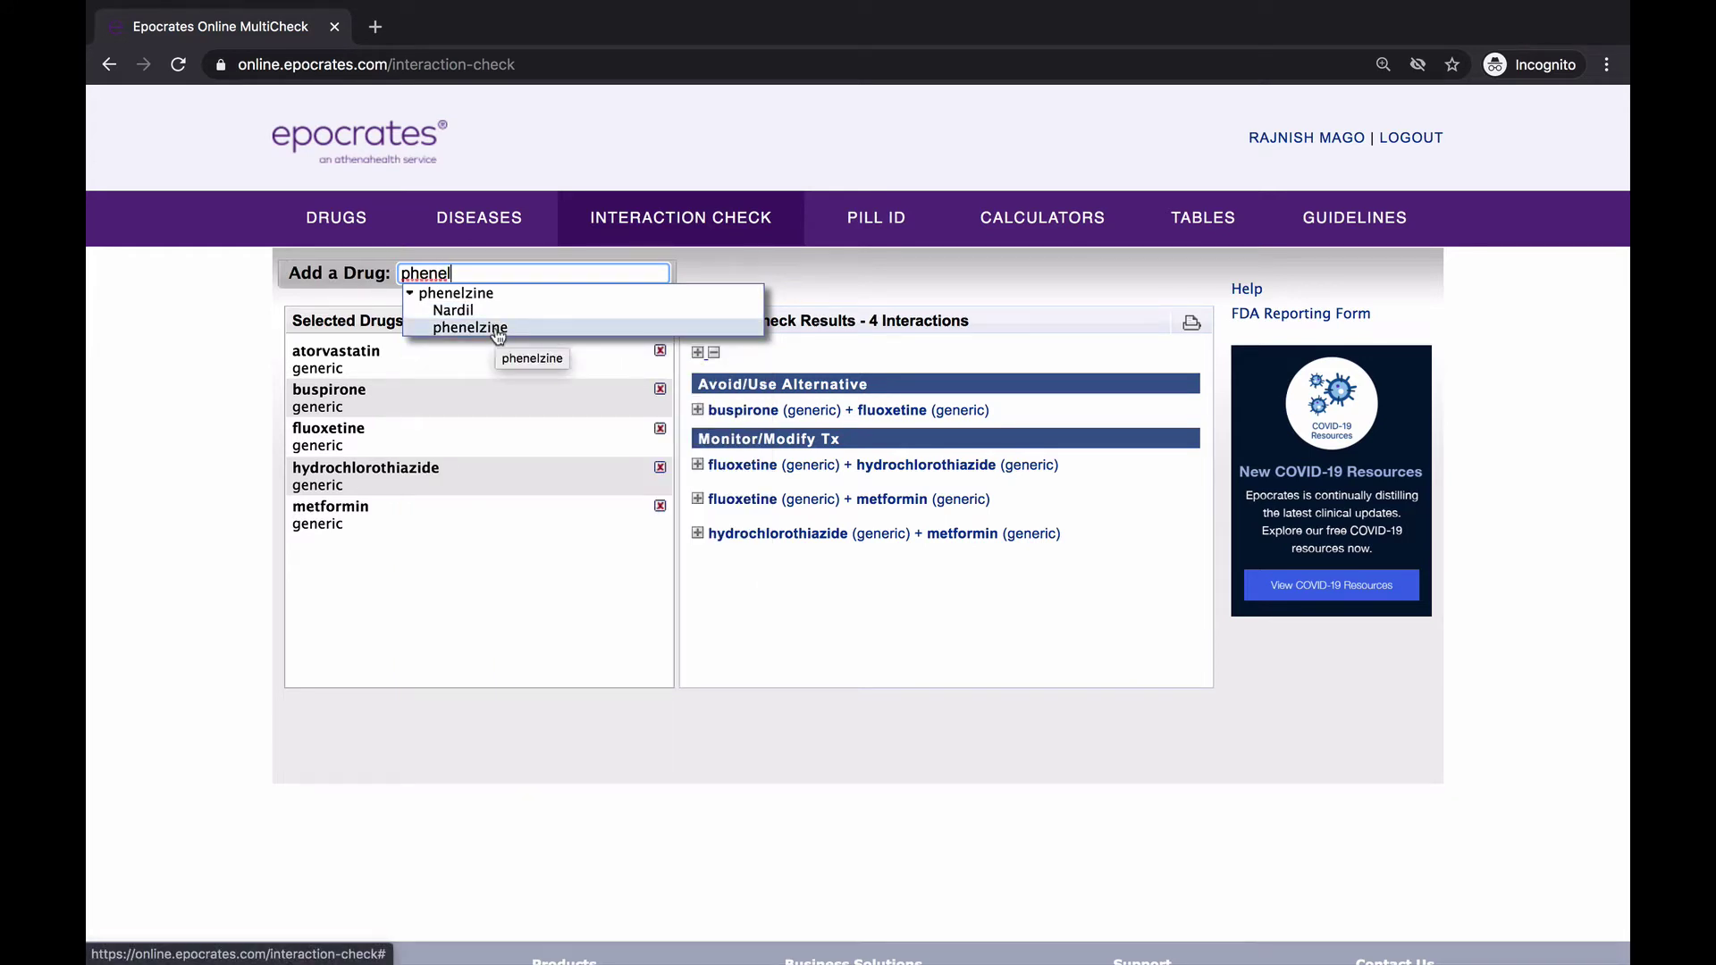
left_click(497, 328)
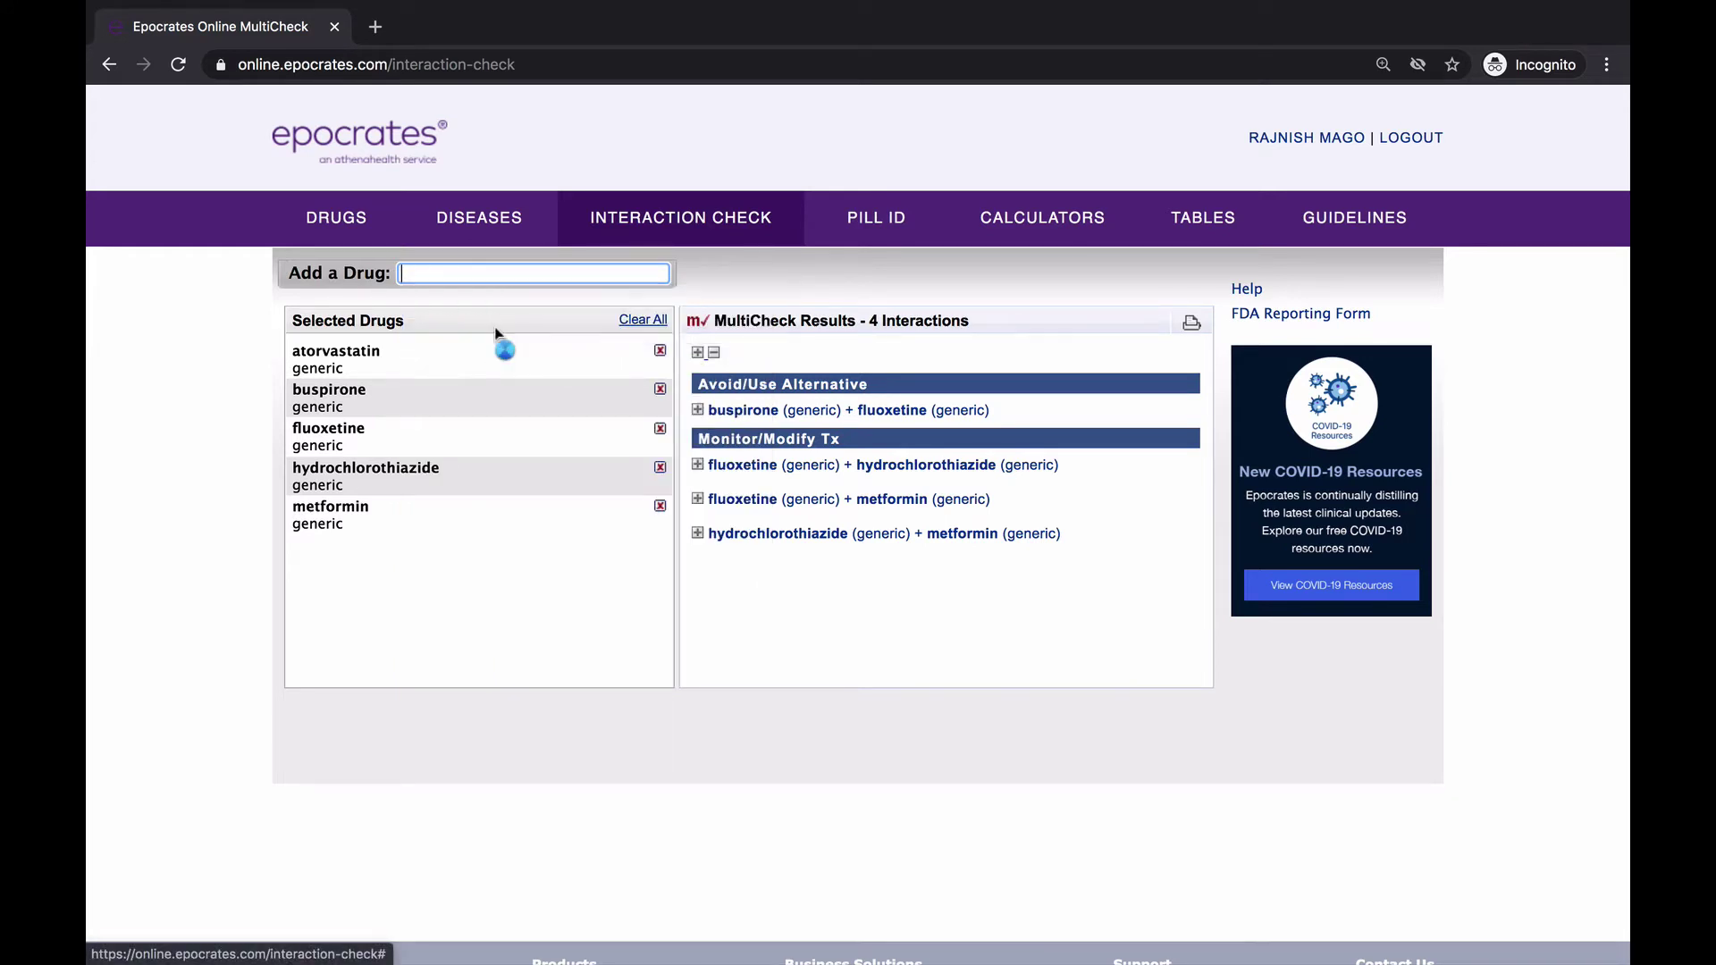
left_click(698, 413)
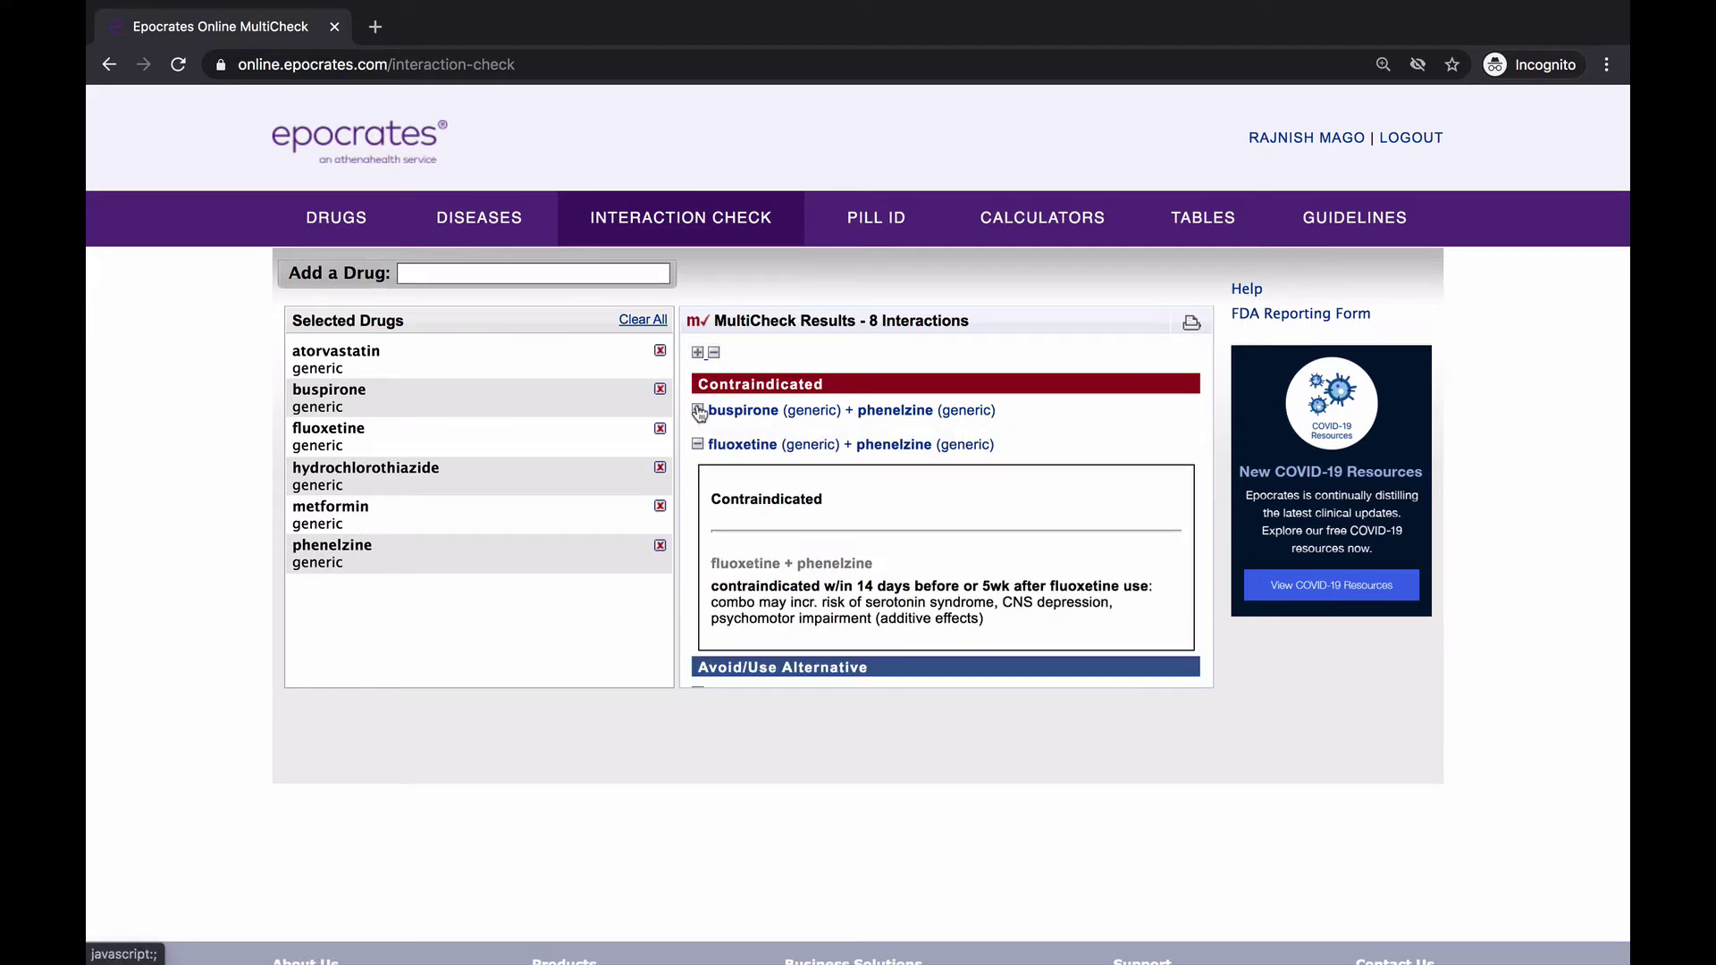
left_click(698, 412)
Step: Collapse all eight interactions and scroll down to metformin + phenelzine
scroll(714, 397, "down", 5)
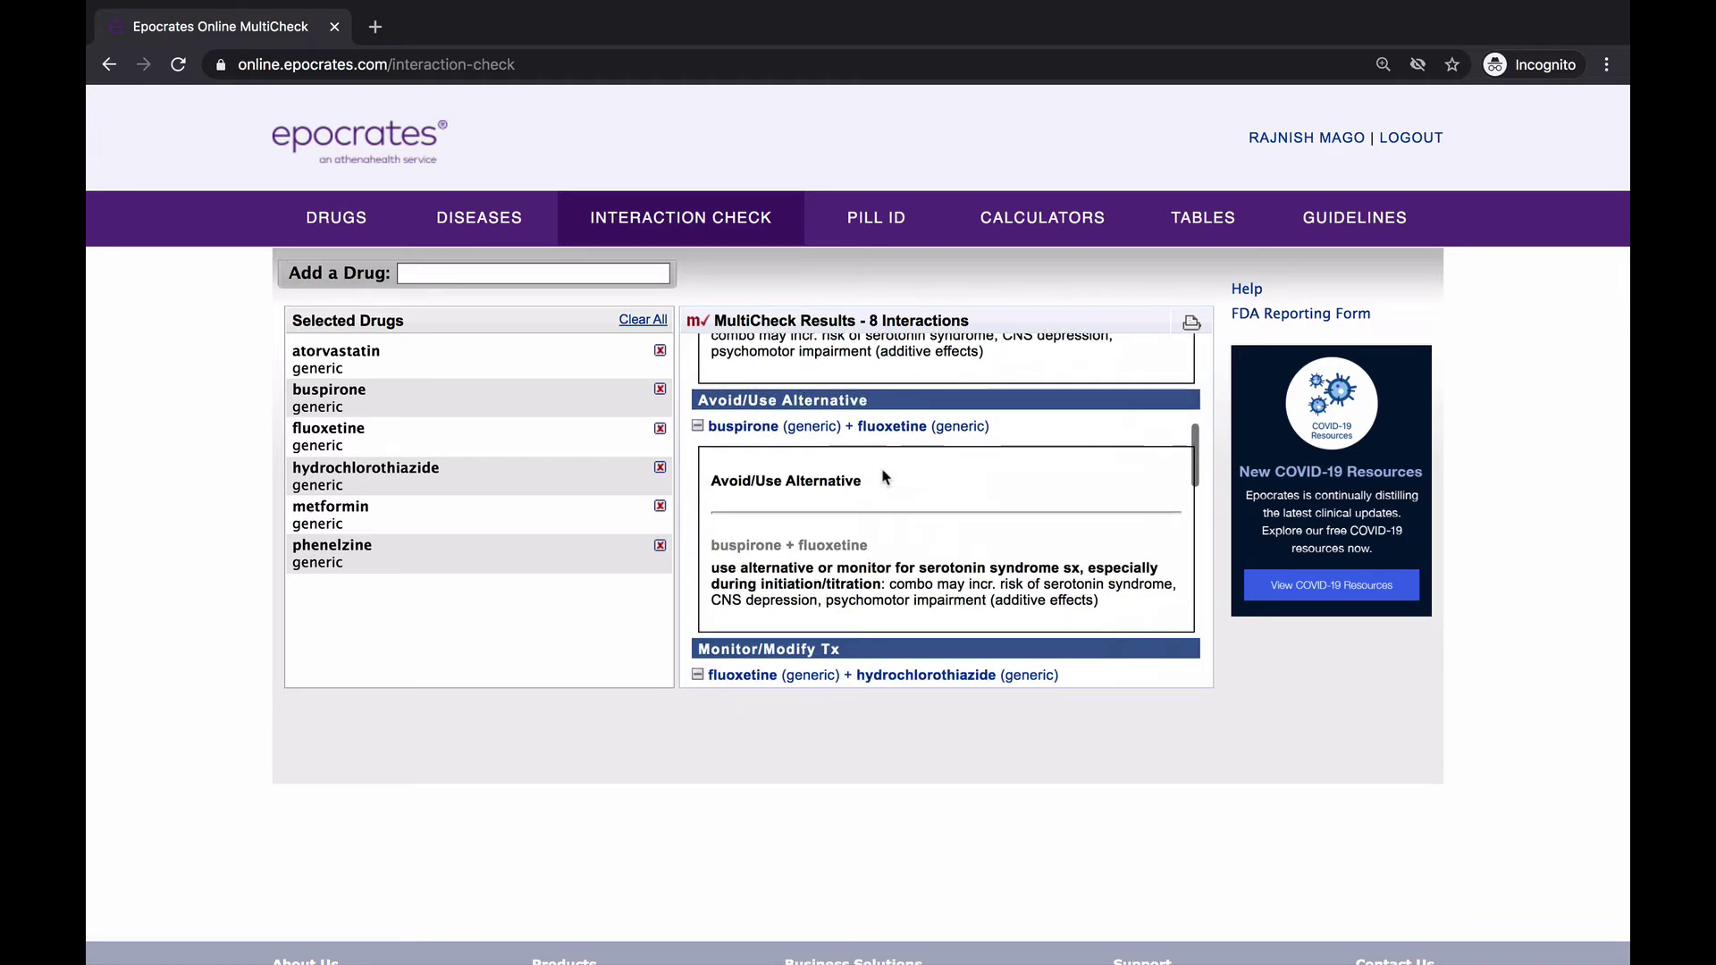
scroll(890, 478, "up", 8)
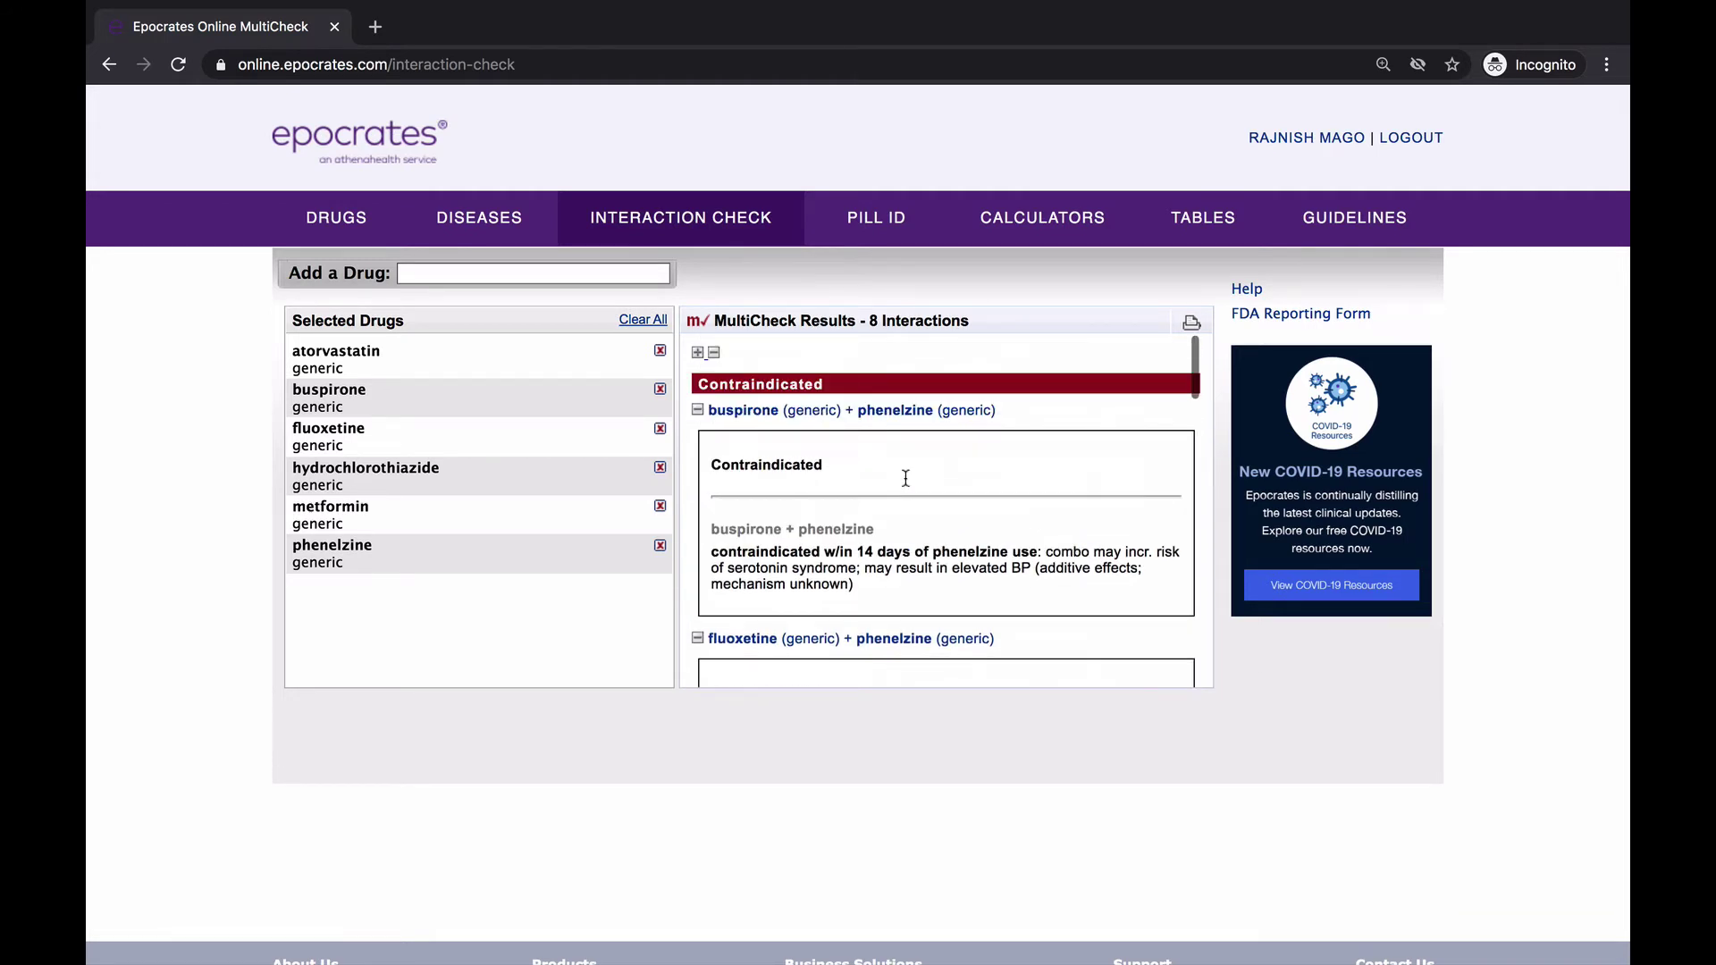
left_click(714, 353)
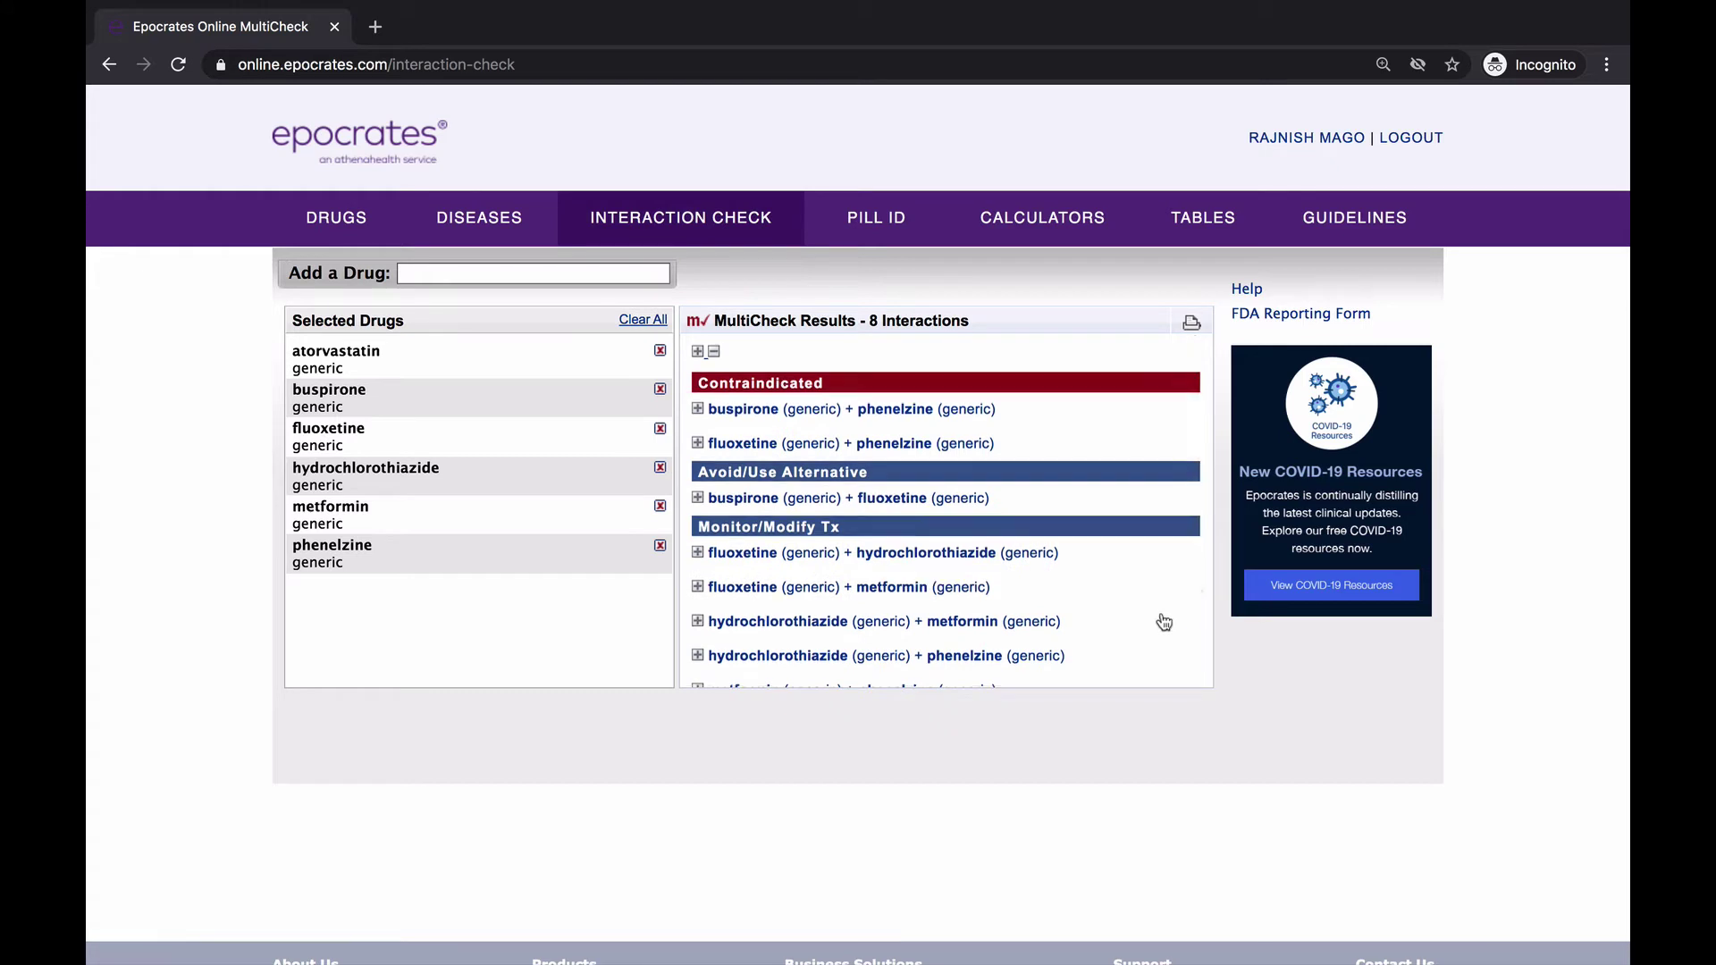
scroll(1162, 619, "down", 1)
scroll(1131, 601, "down", 2)
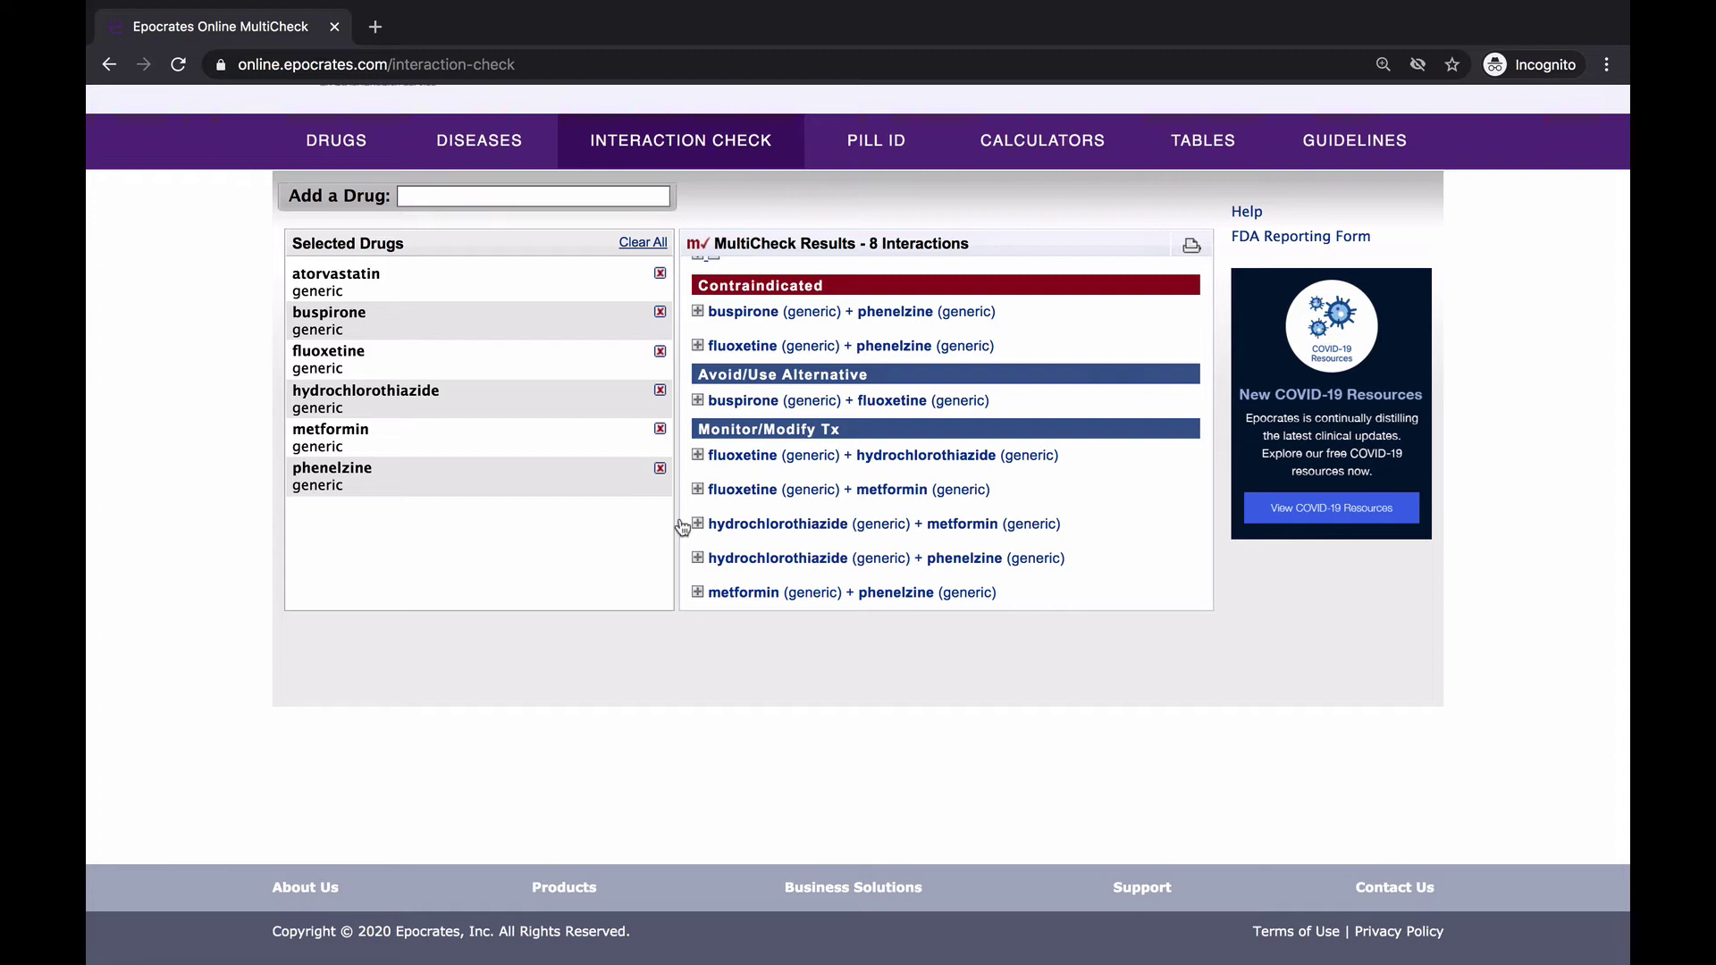
Step: Remove phenelzine, collapse the four remaining interactions, and show buspirone + fluoxetine details
left_click(661, 471)
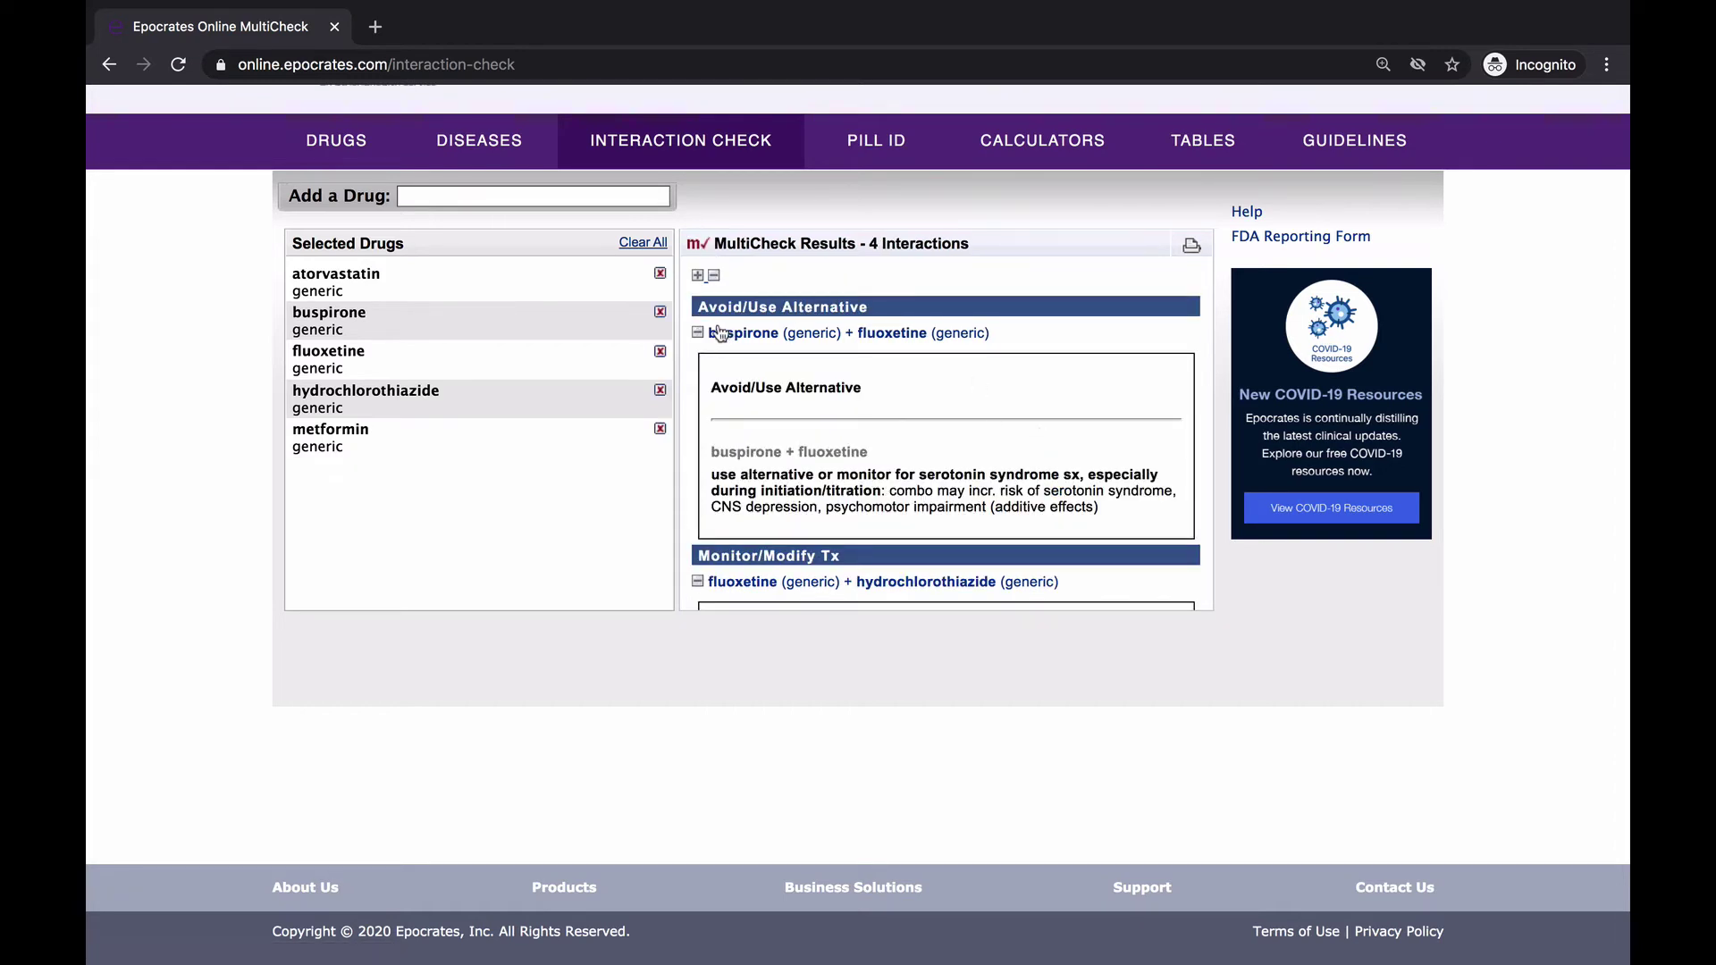
left_click(714, 276)
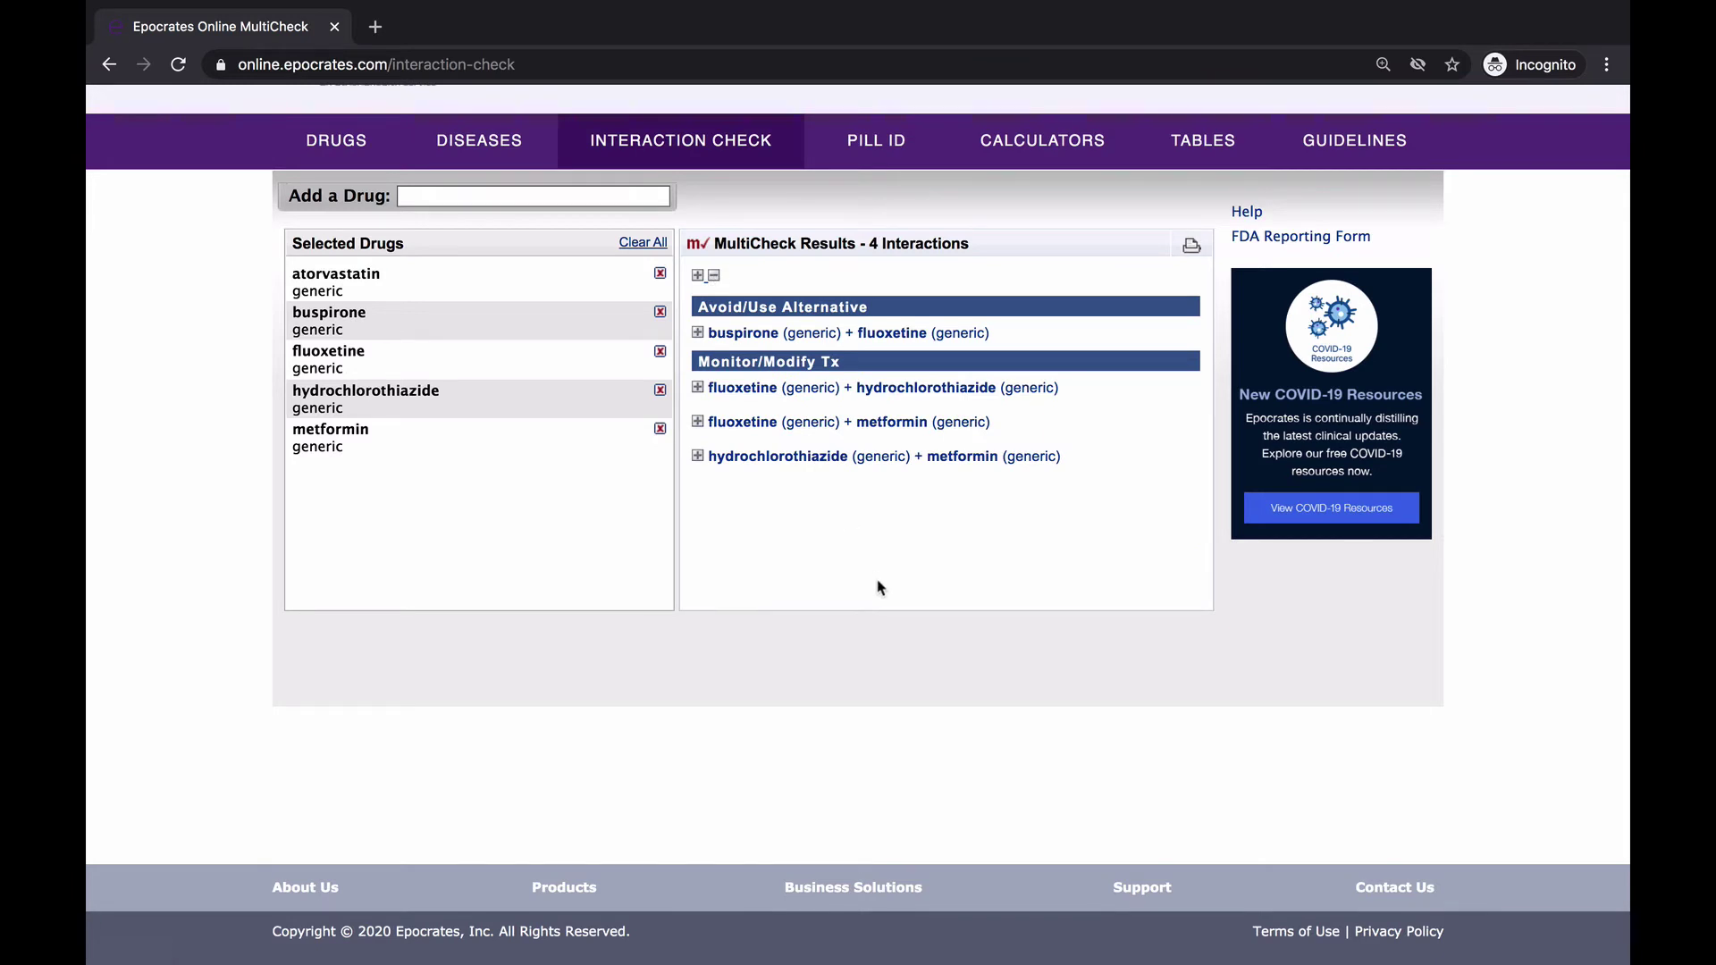
left_click(791, 336)
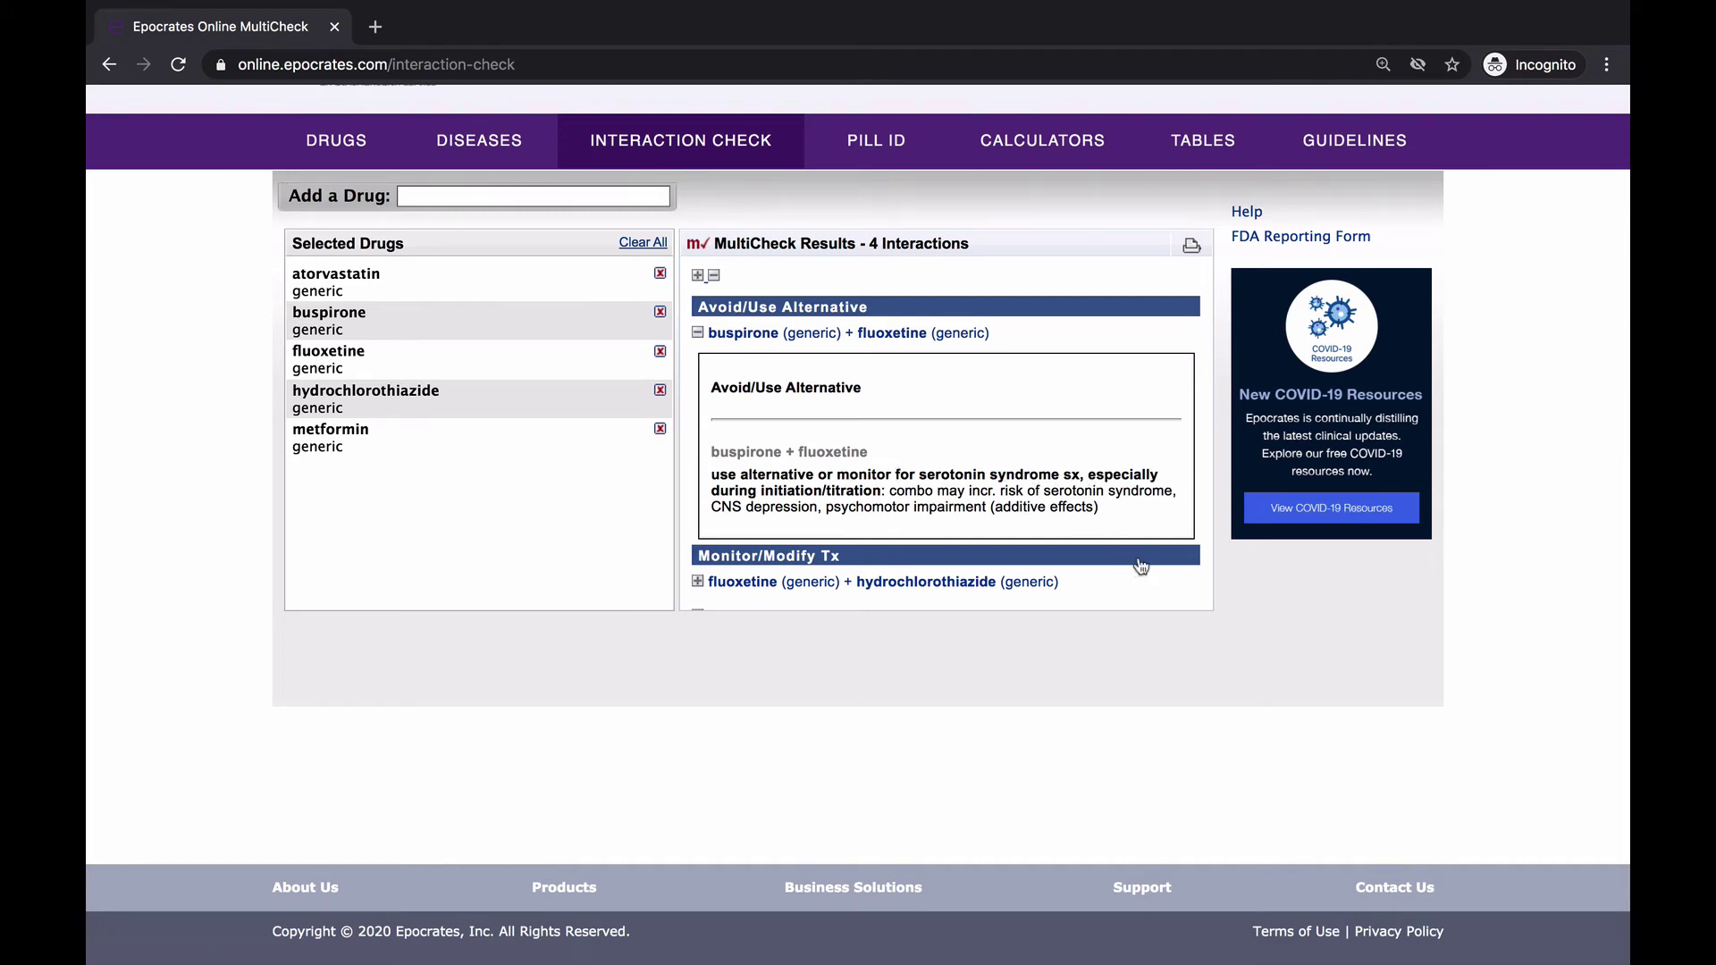
Step: Hide buspirone + fluoxetine and show the fluoxetine + hydrochlorothiazide monitor-sodium details
left_click(698, 333)
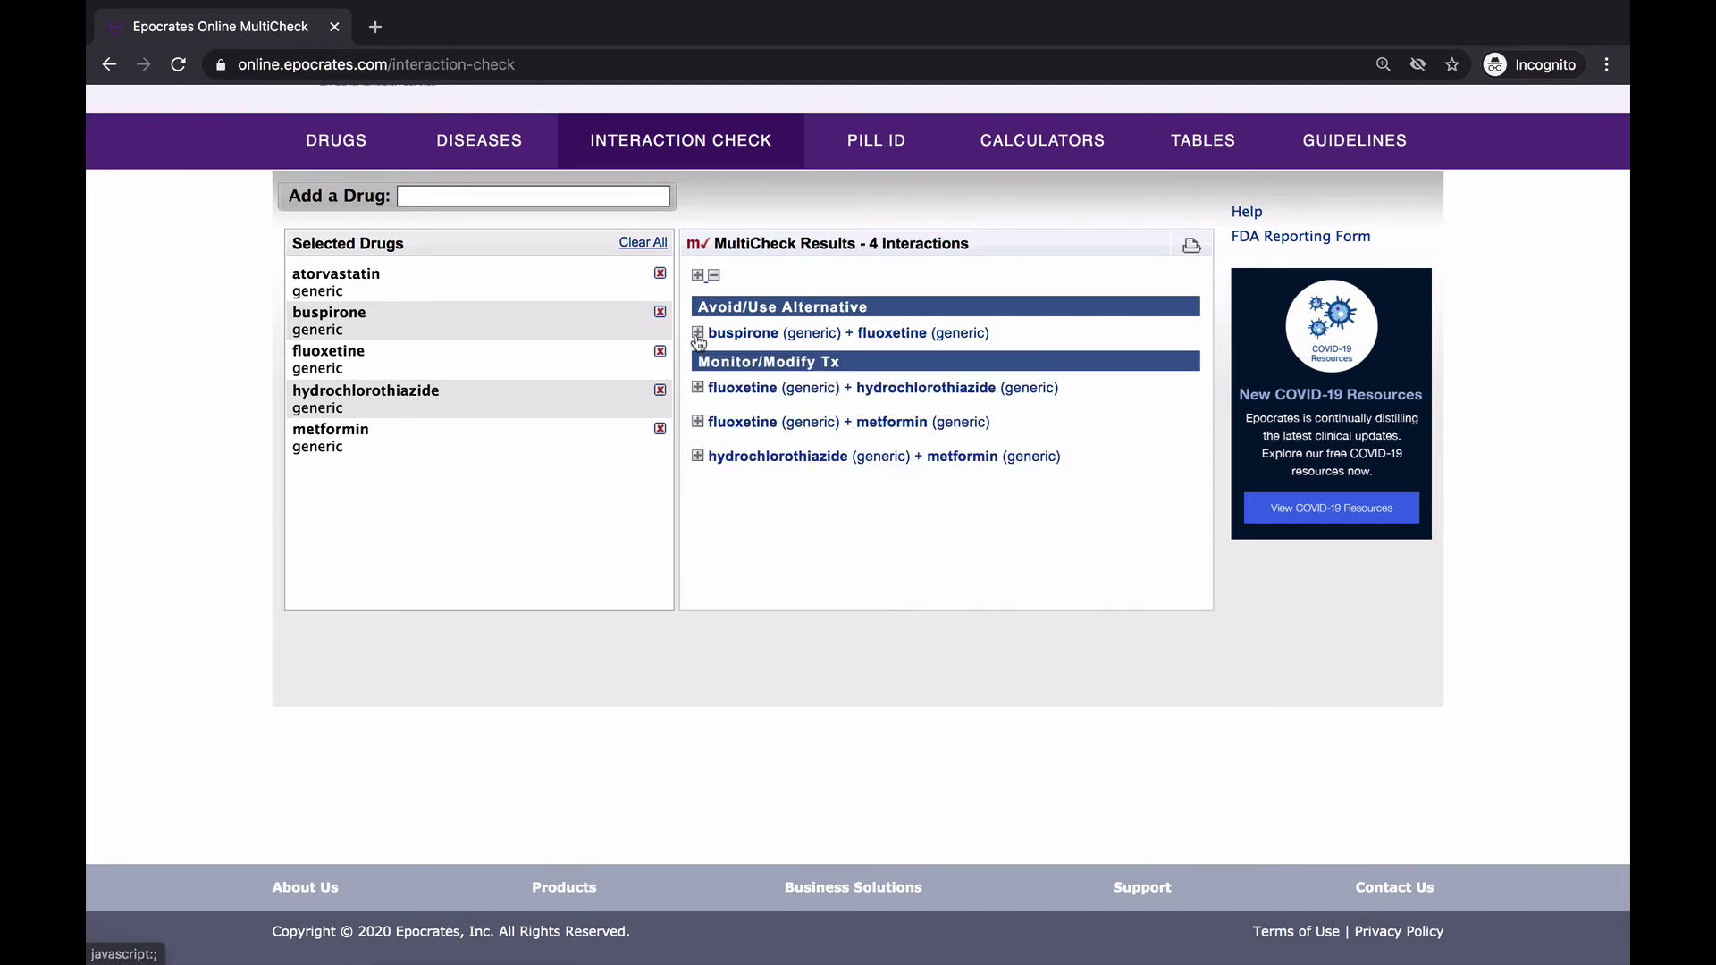
left_click(860, 393)
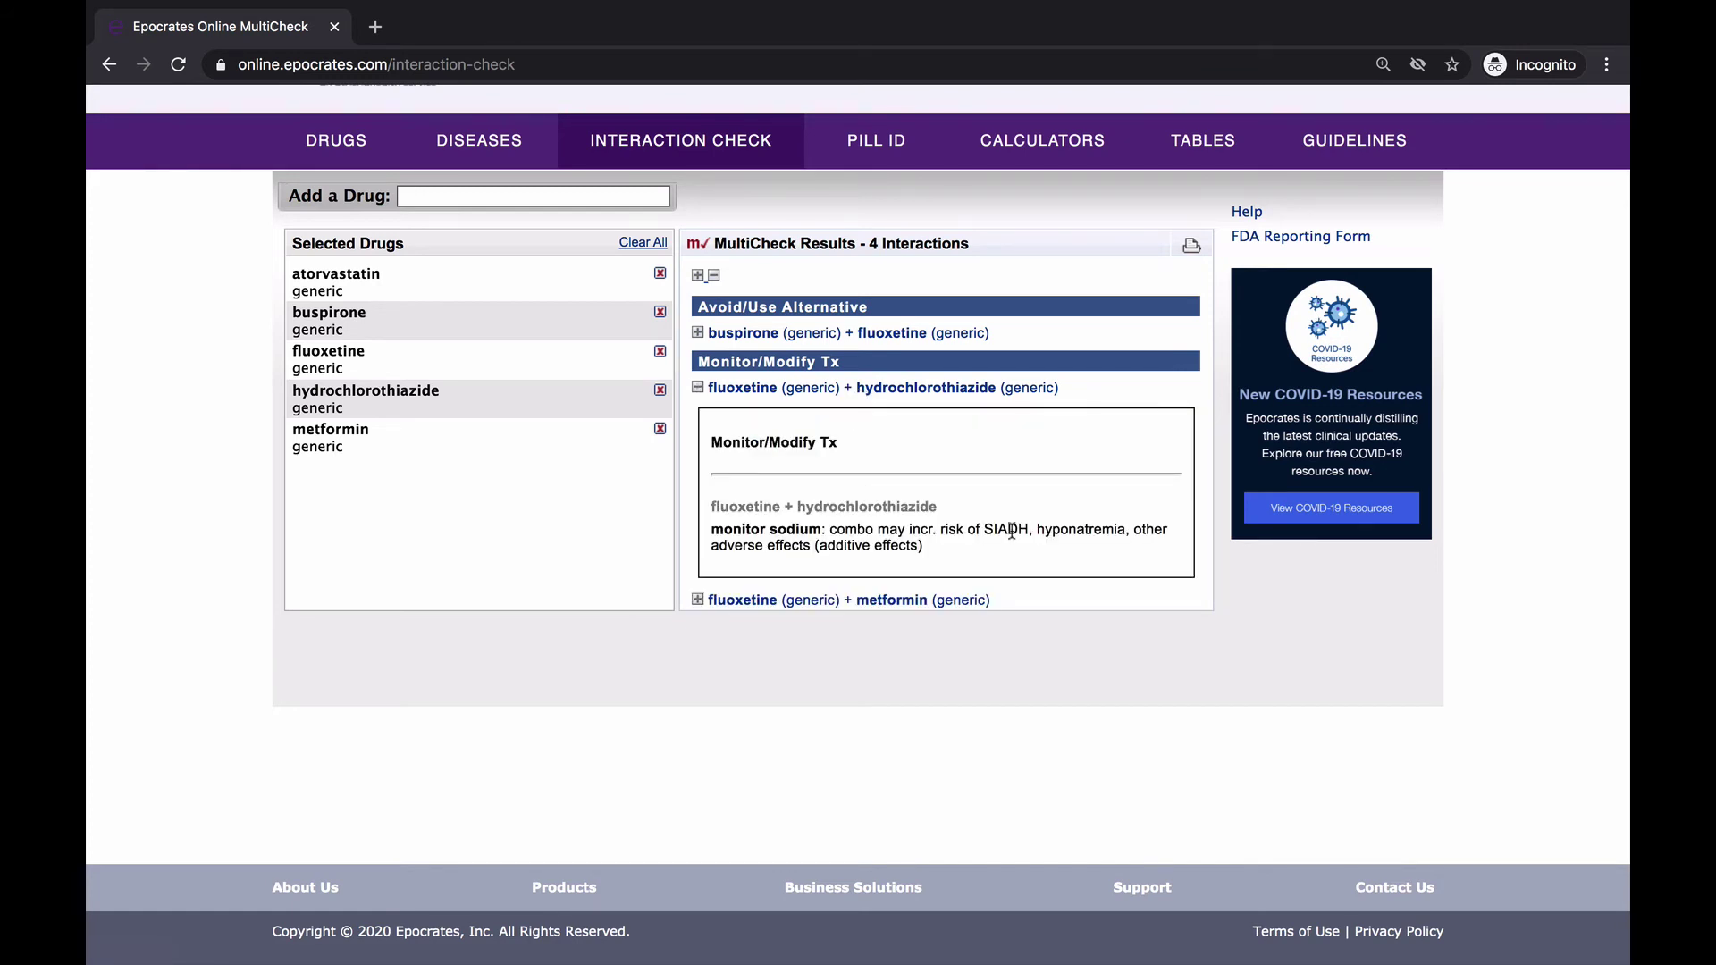
scroll(1011, 531, "down", 1)
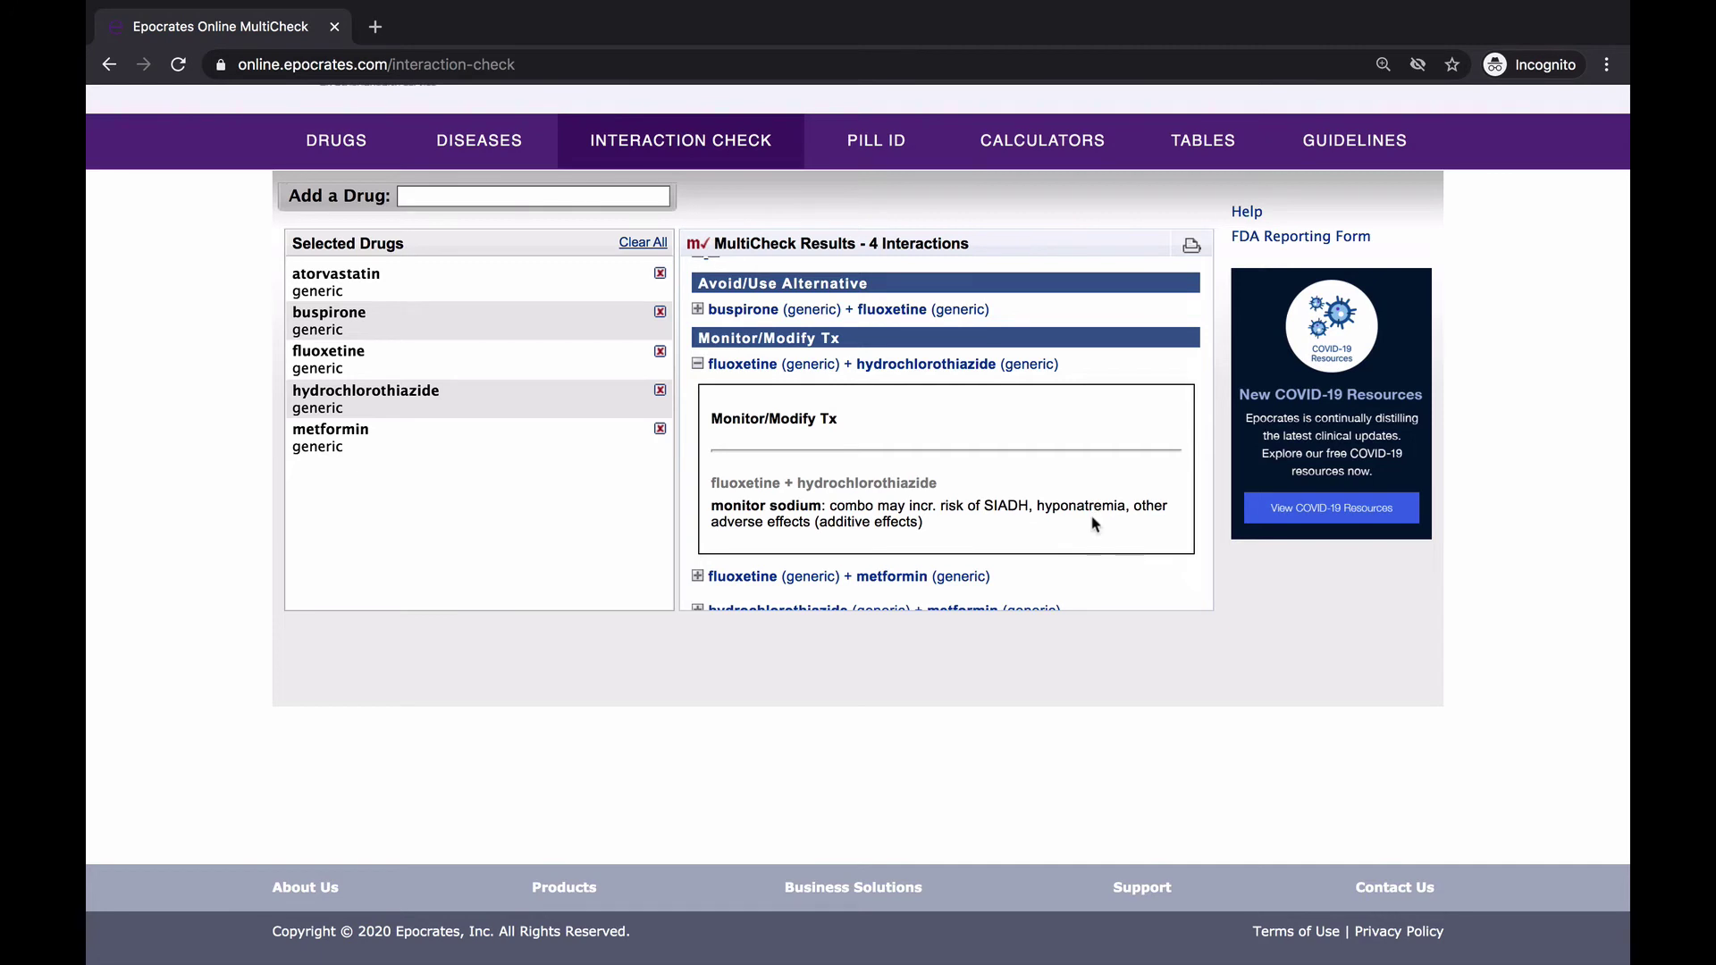
left_click(698, 367)
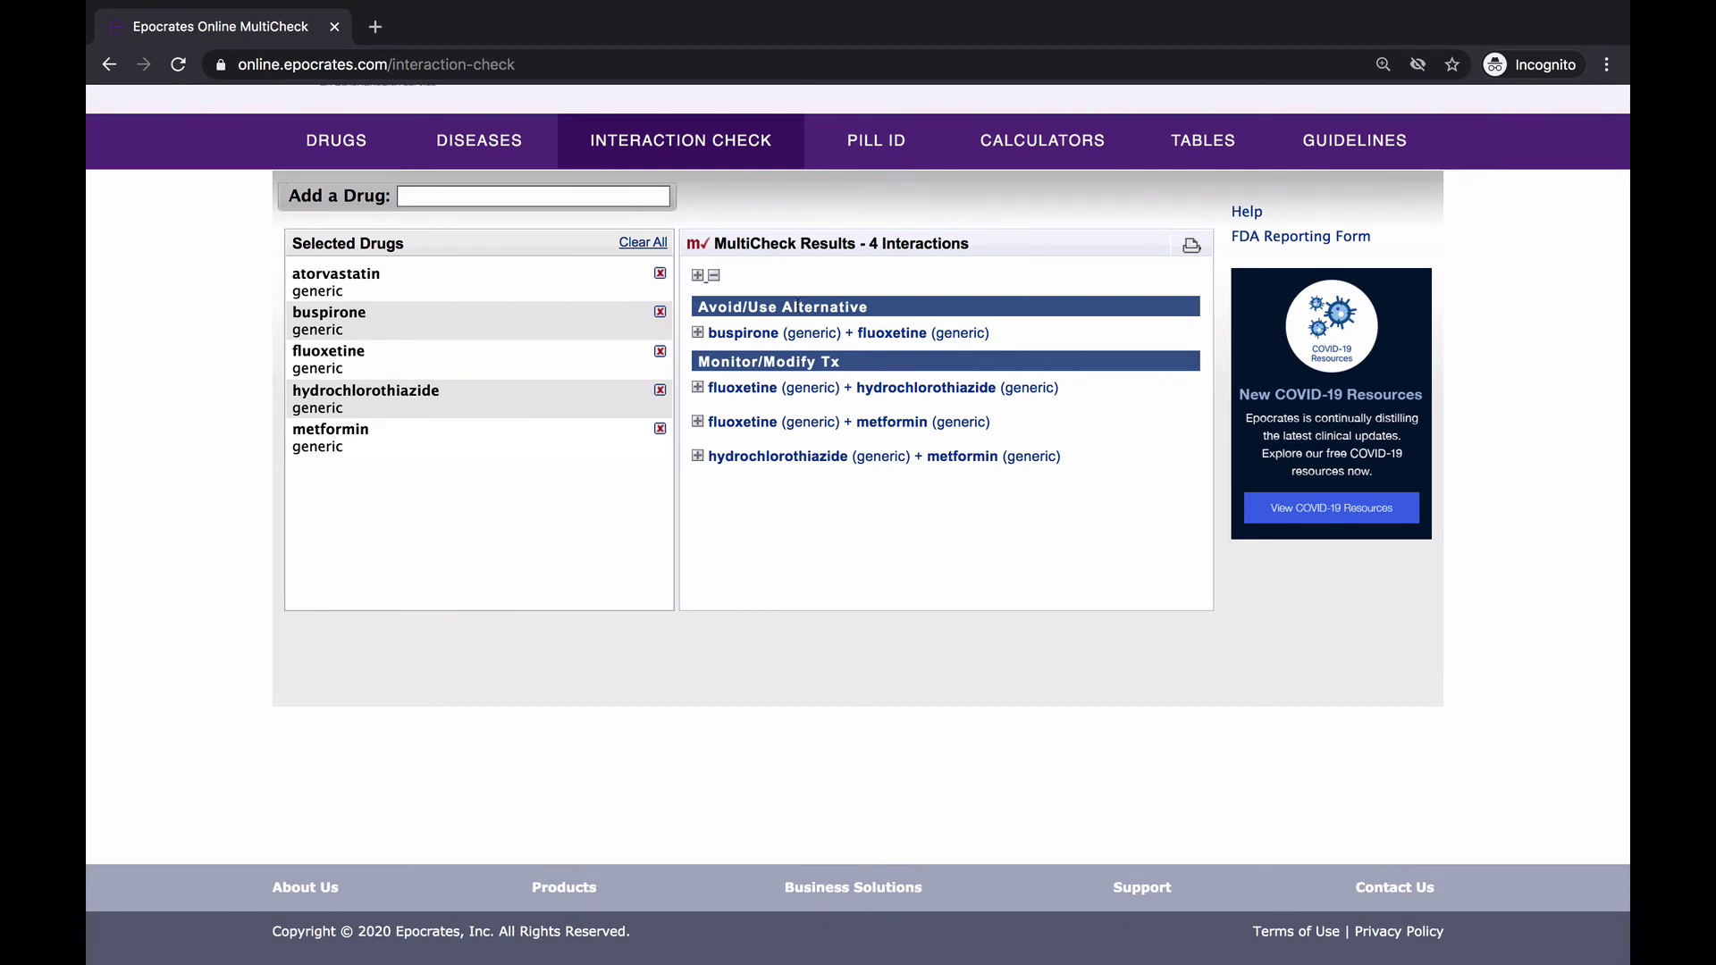
left_click(779, 392)
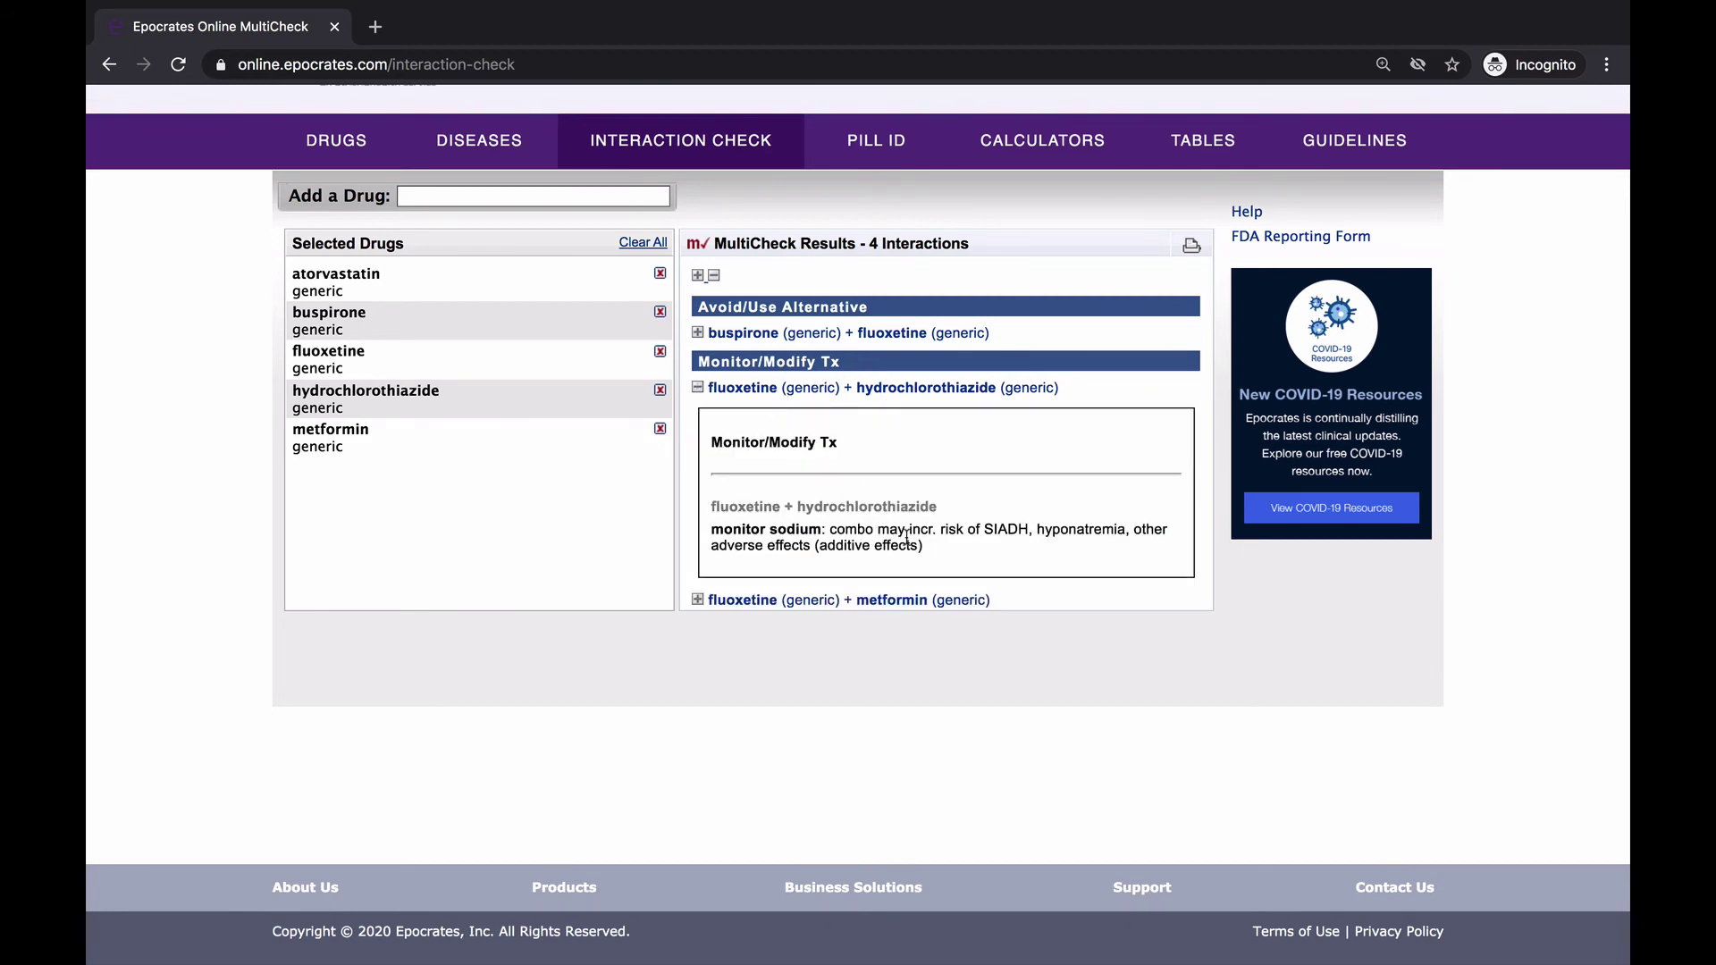
Step: Expand every interaction and review them, including fluoxetine + metformin glucose monitoring
left_click(698, 275)
scroll(888, 499, "down", 3)
scroll(888, 500, "down", 5)
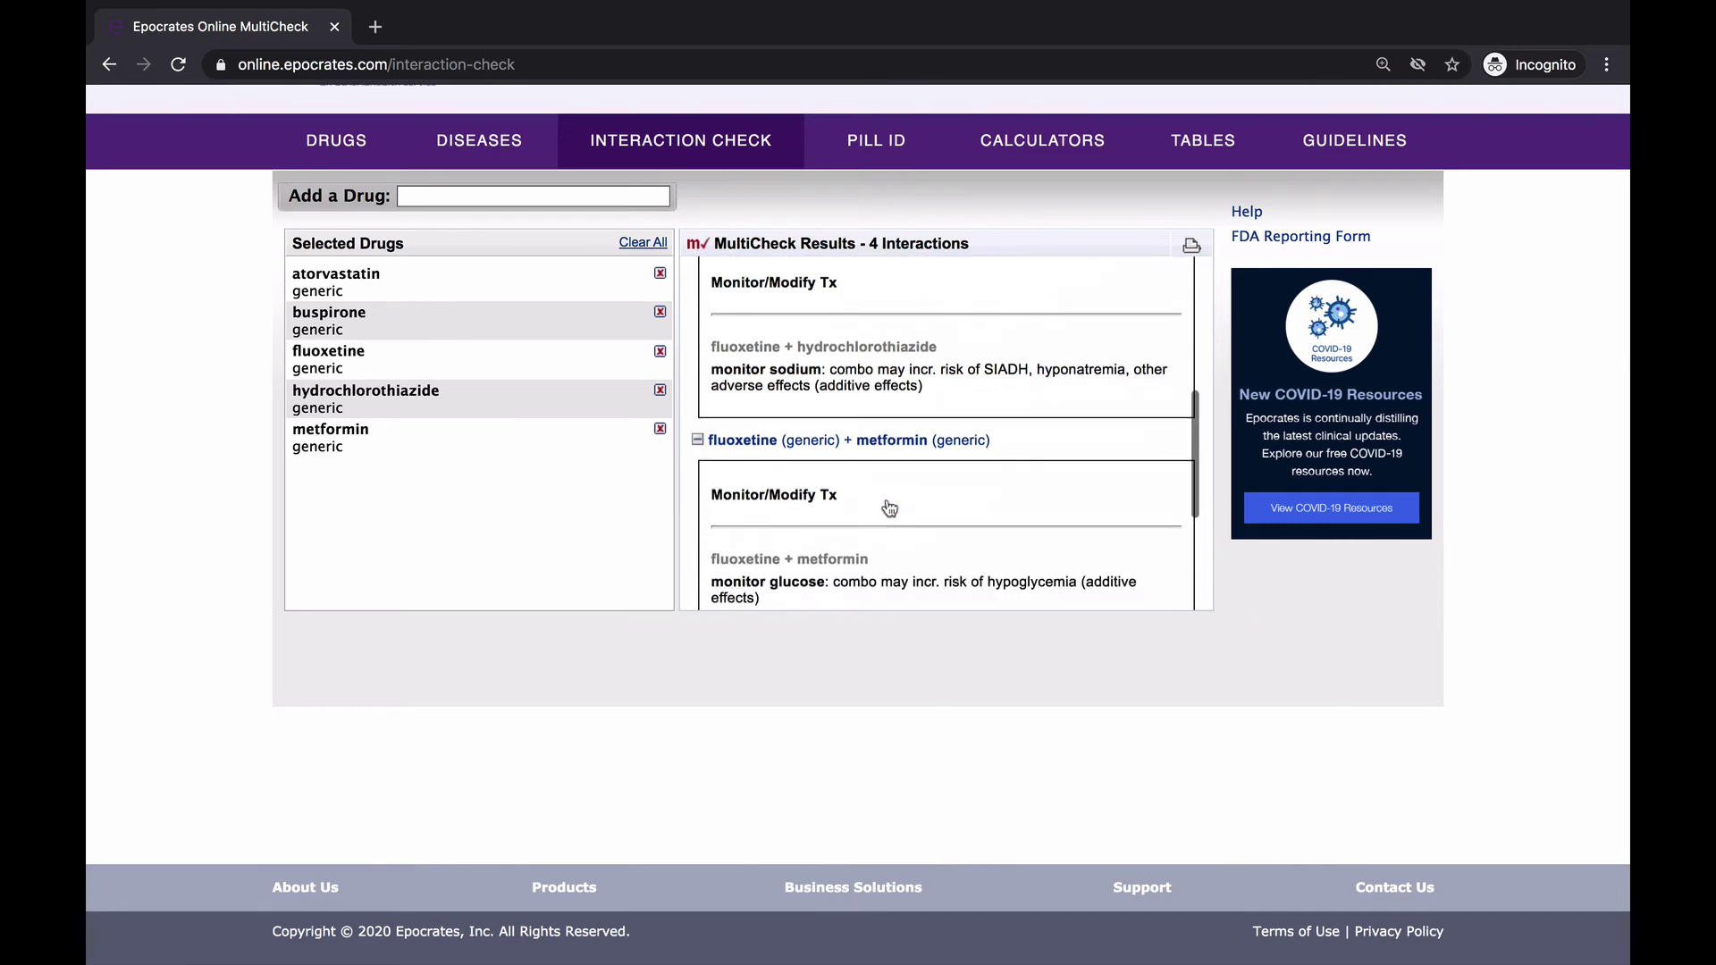
scroll(890, 506, "up", 10)
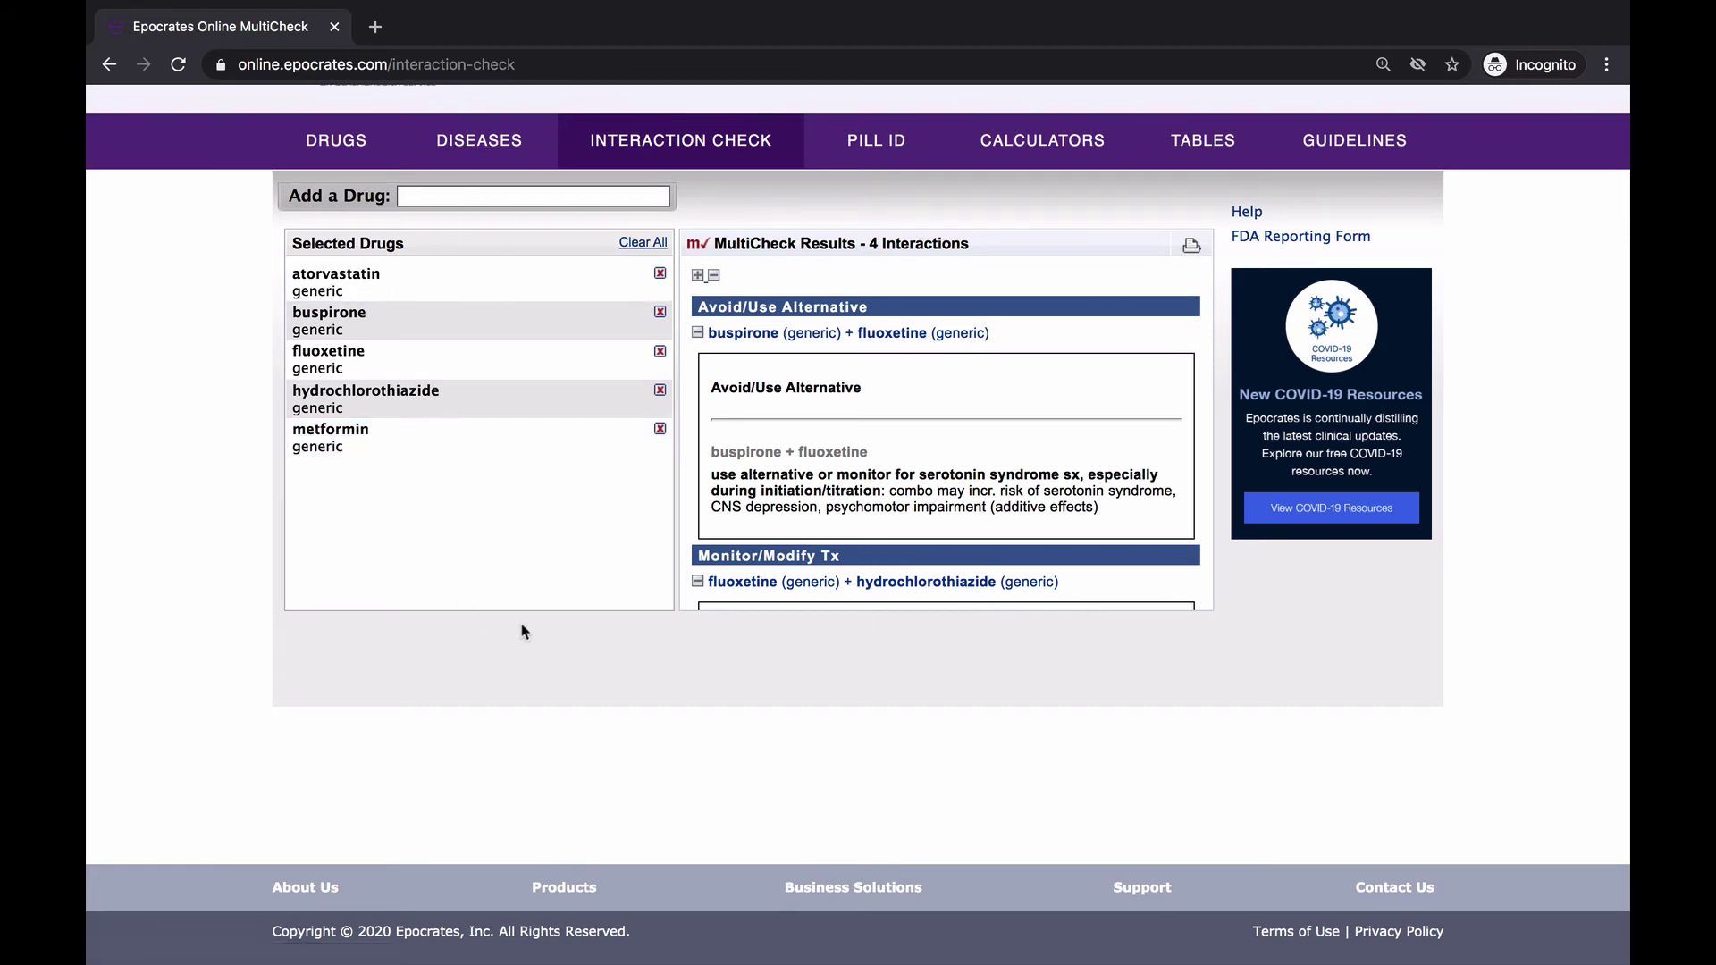
scroll(964, 484, "down", 4)
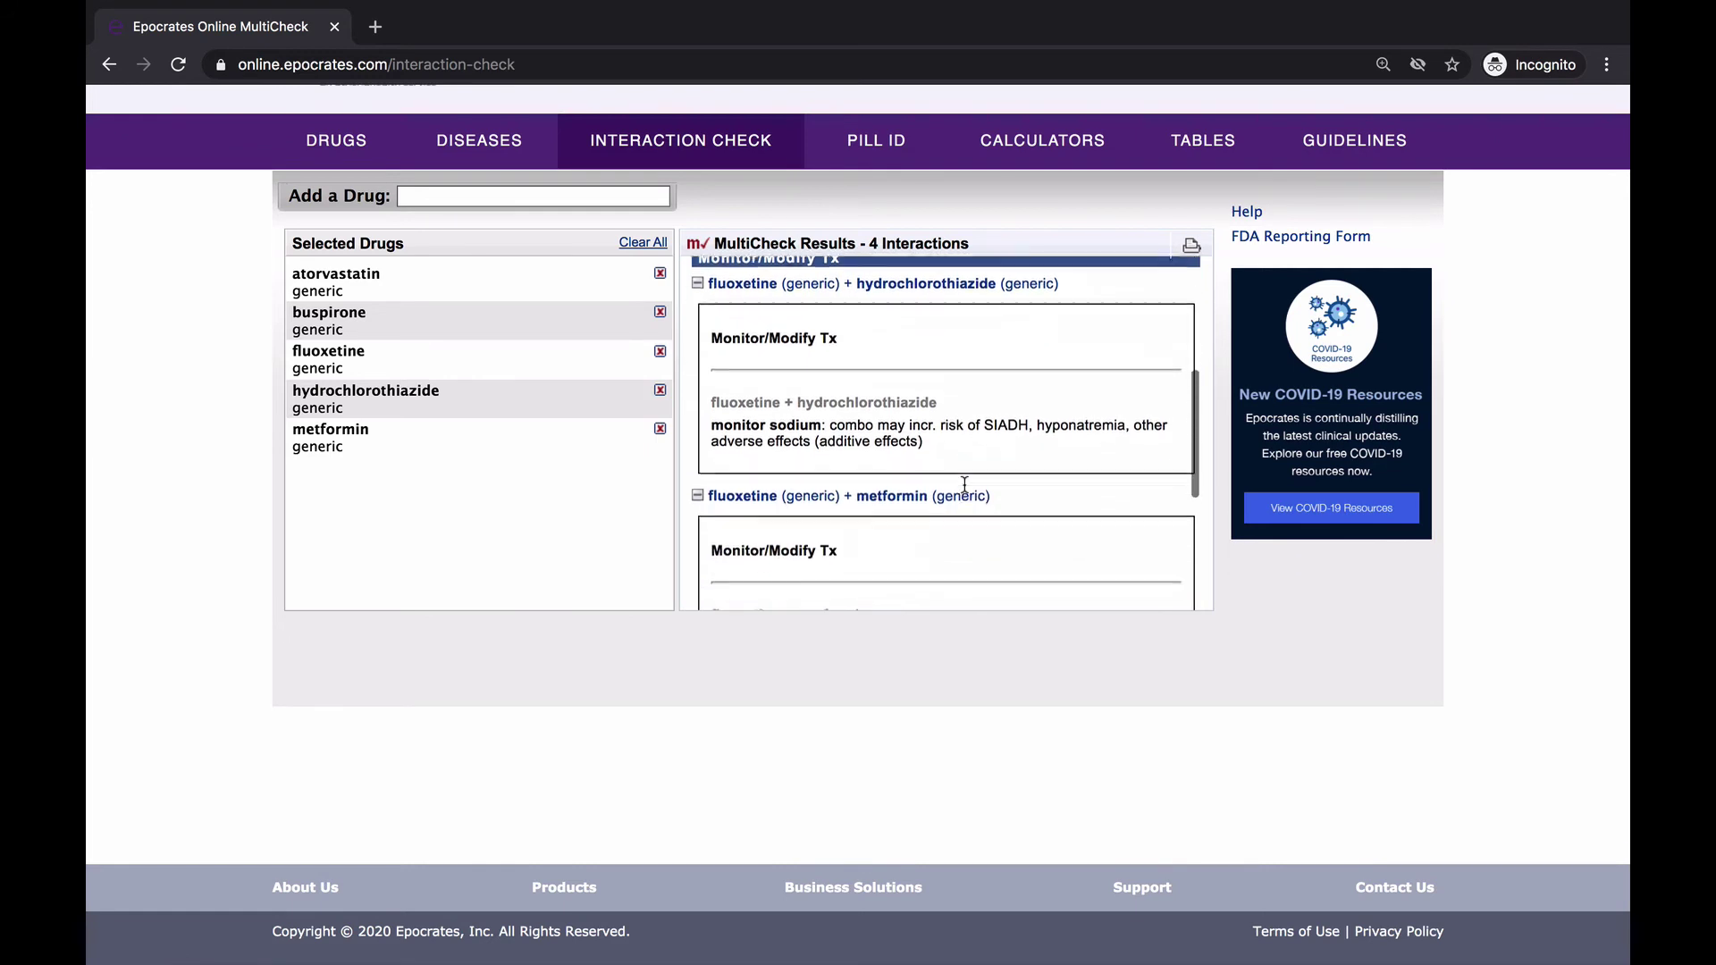
Step: Add generic bupropion hydrochloride and collapse the six resulting interactions to drug pairs
left_click(451, 193)
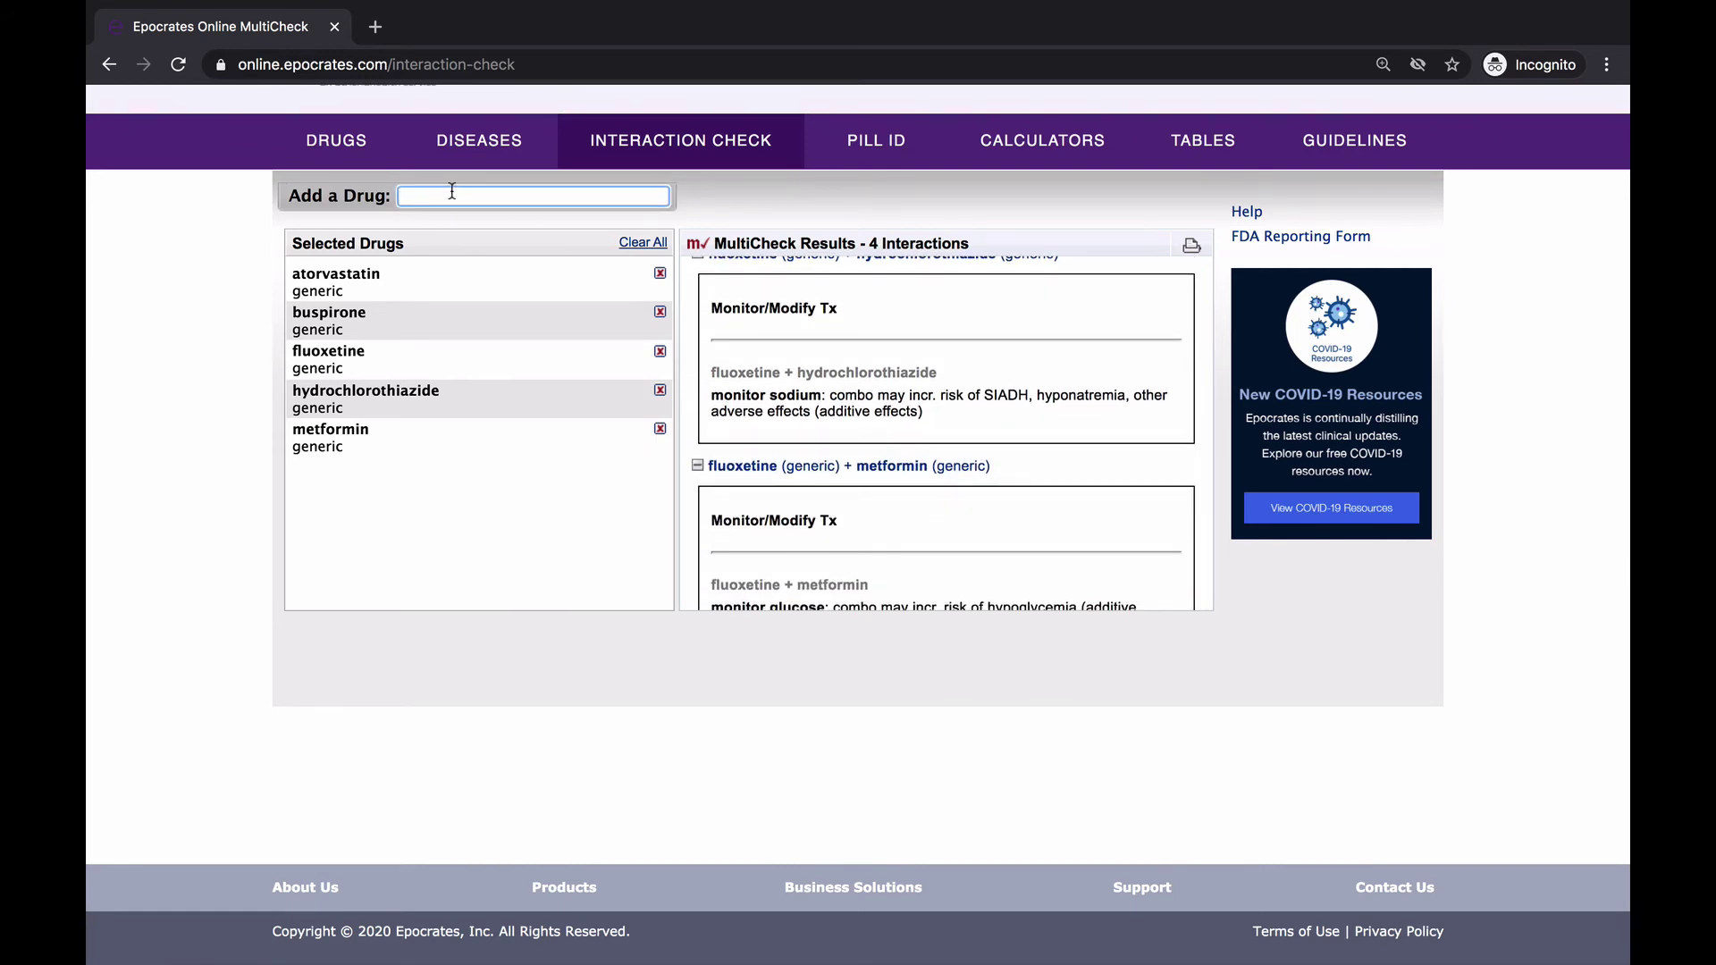
type("bupropion")
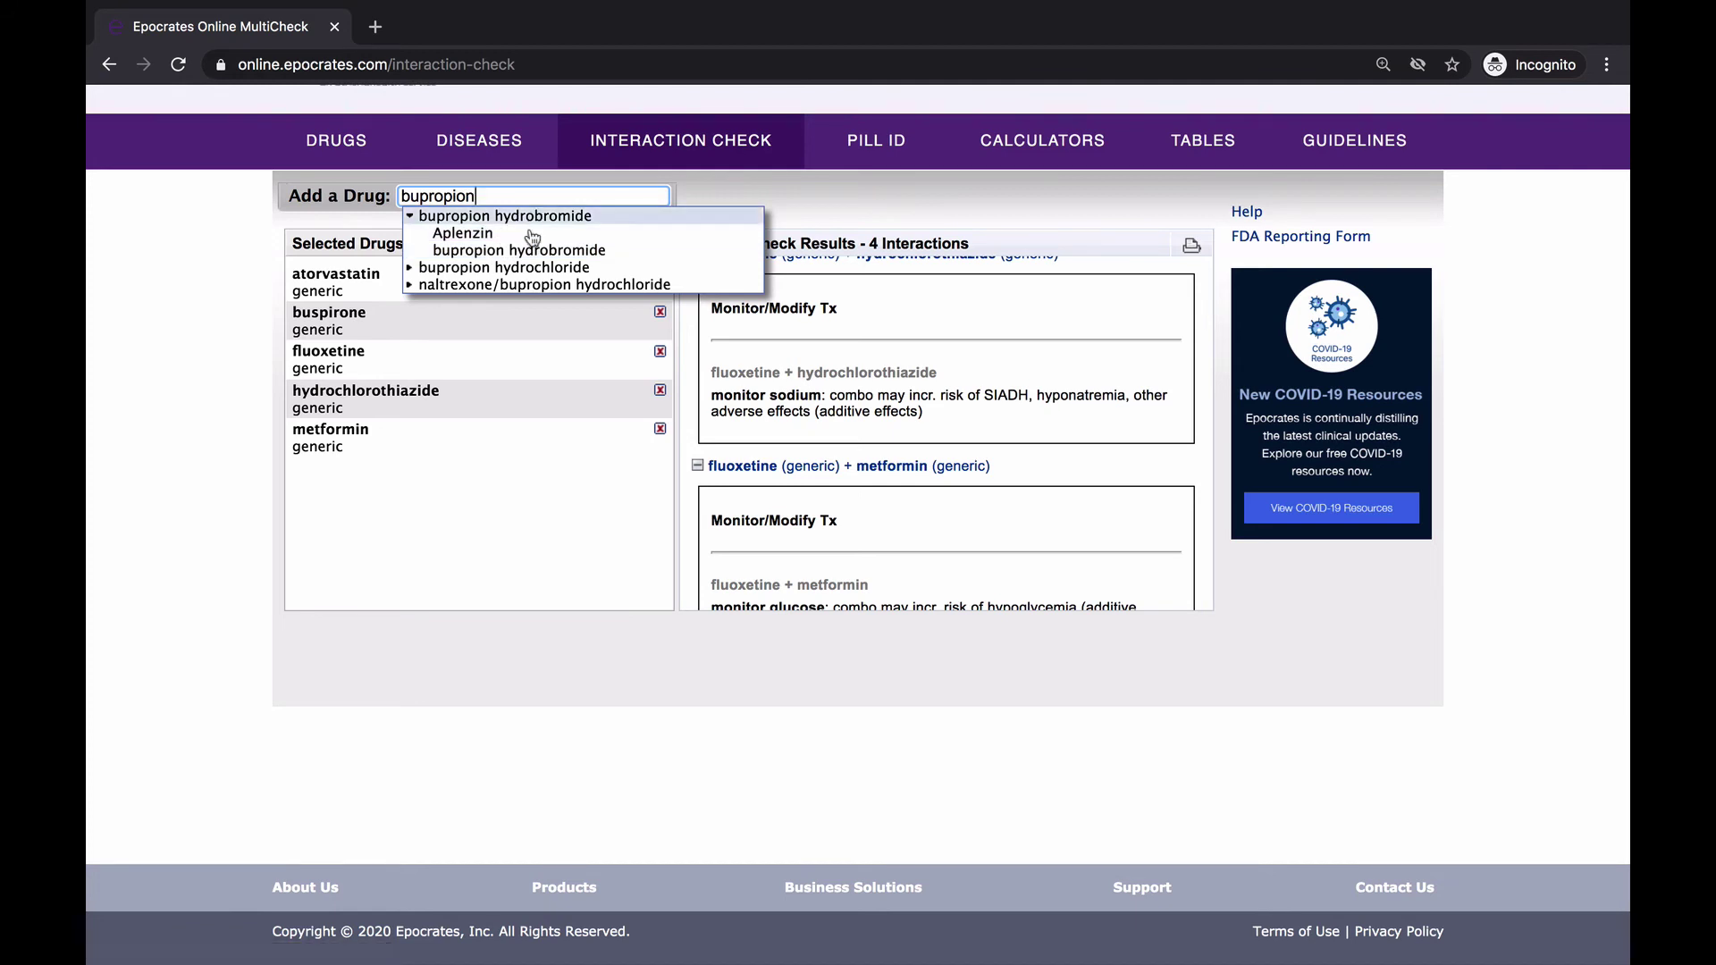
left_click(528, 268)
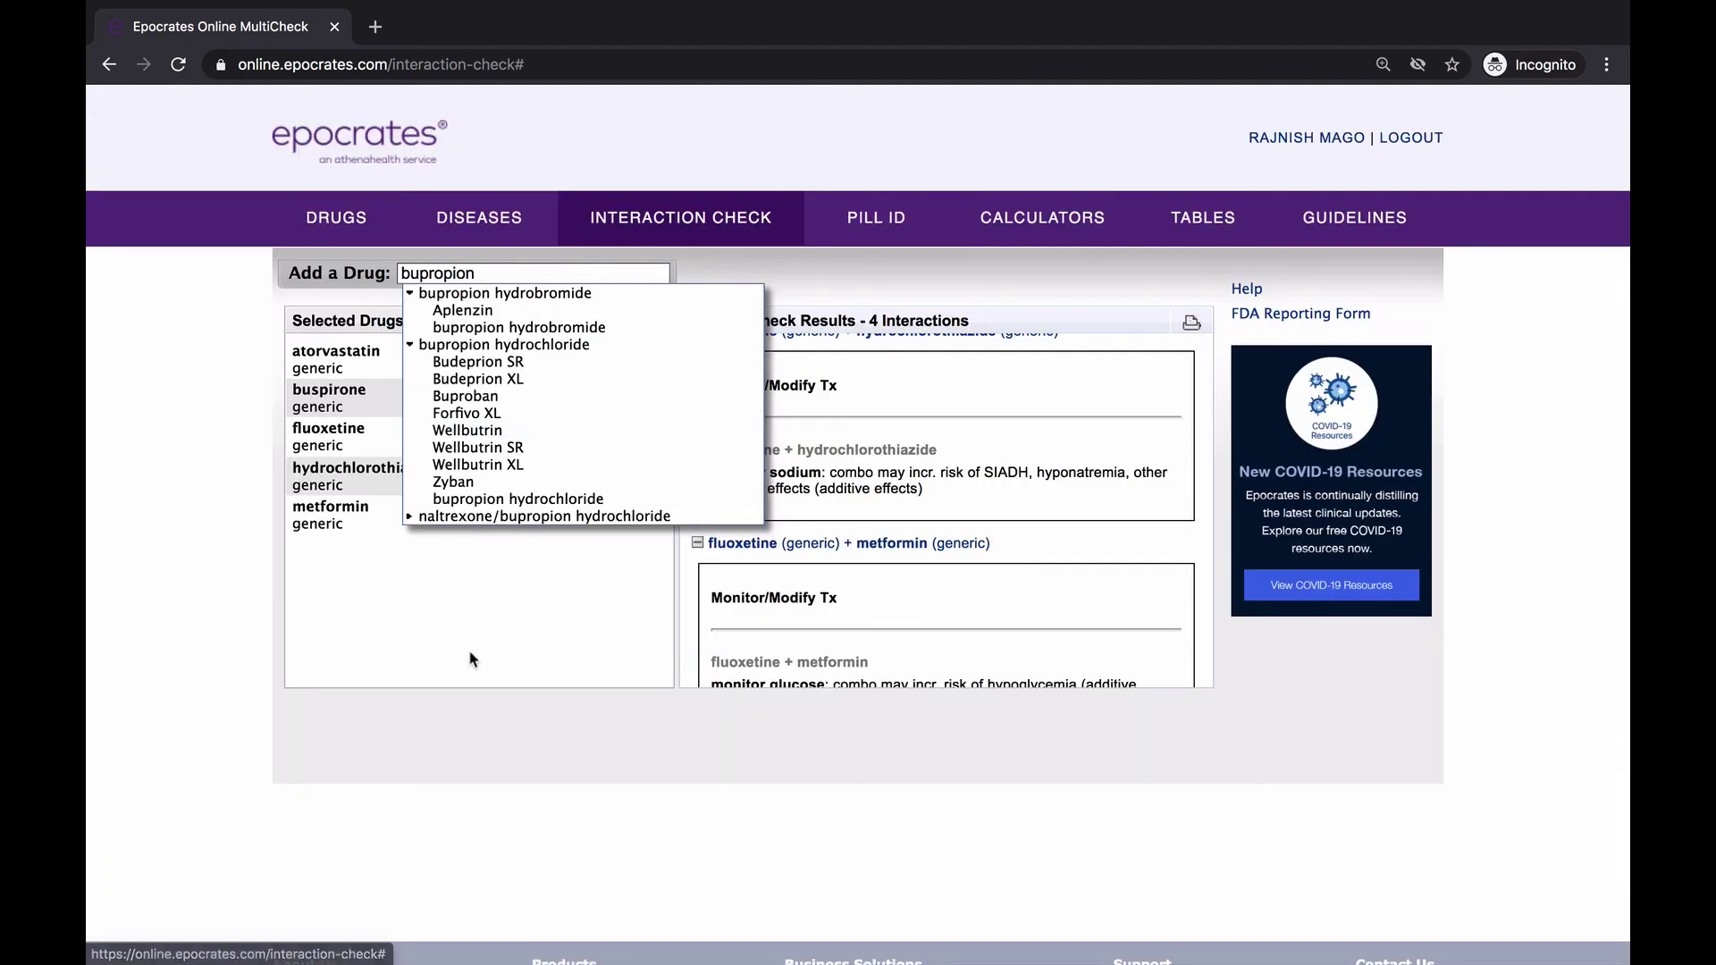
left_click(502, 498)
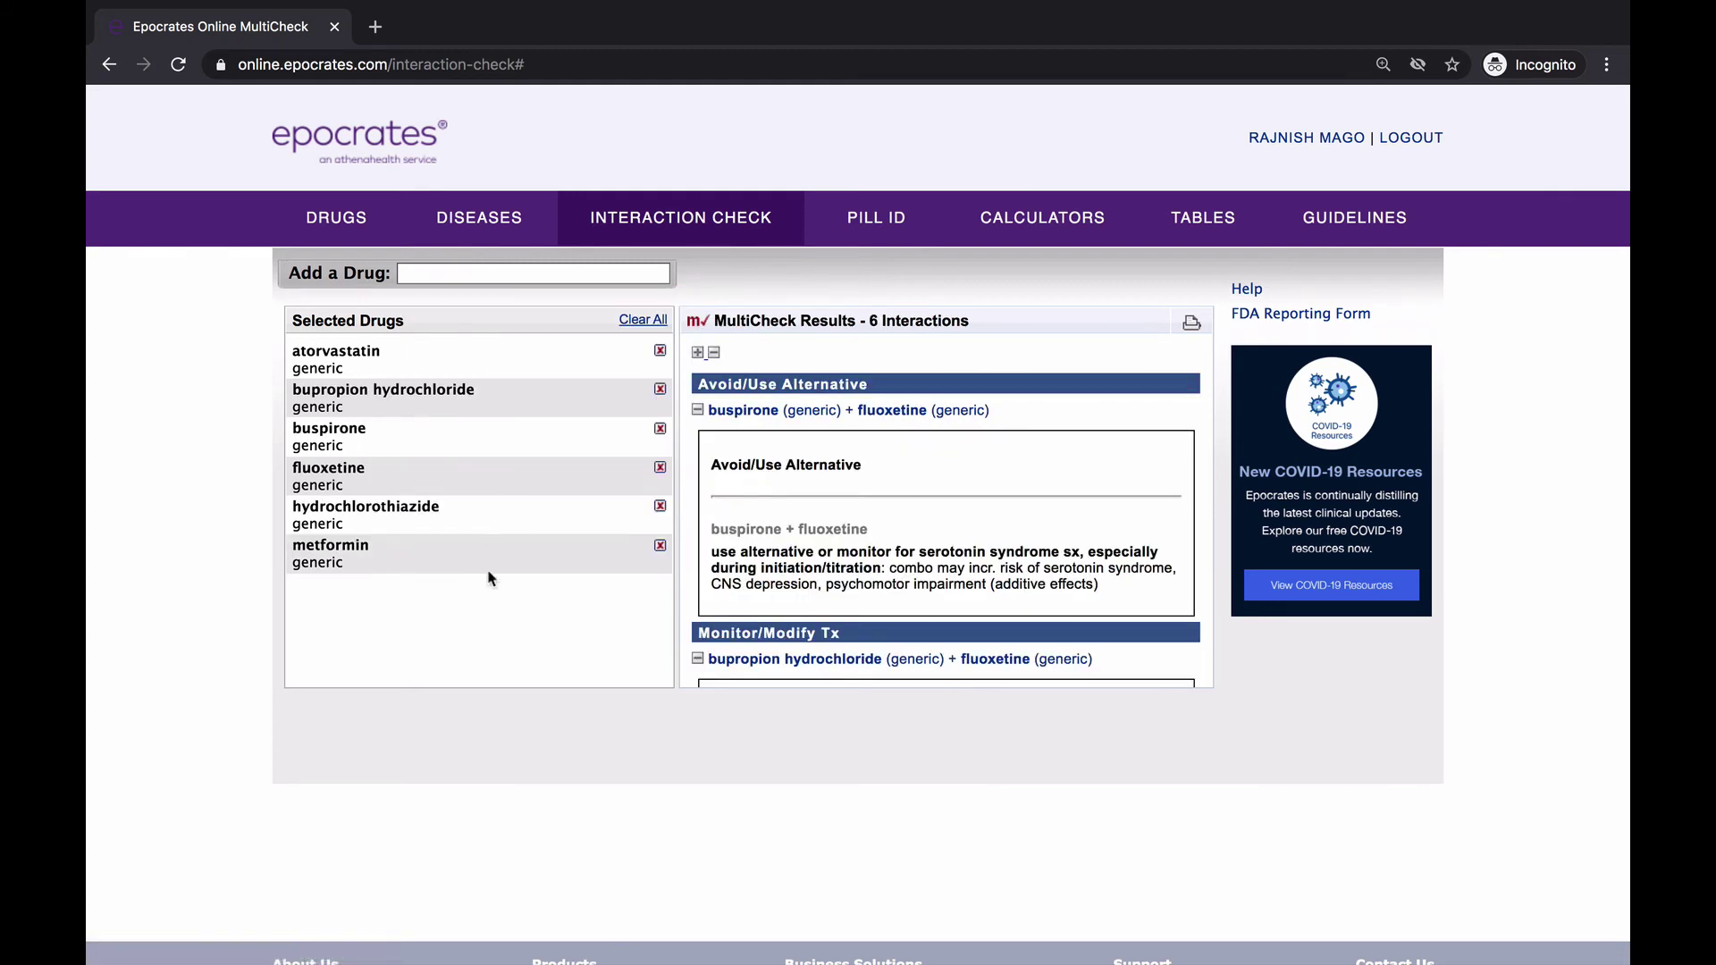
left_click(714, 354)
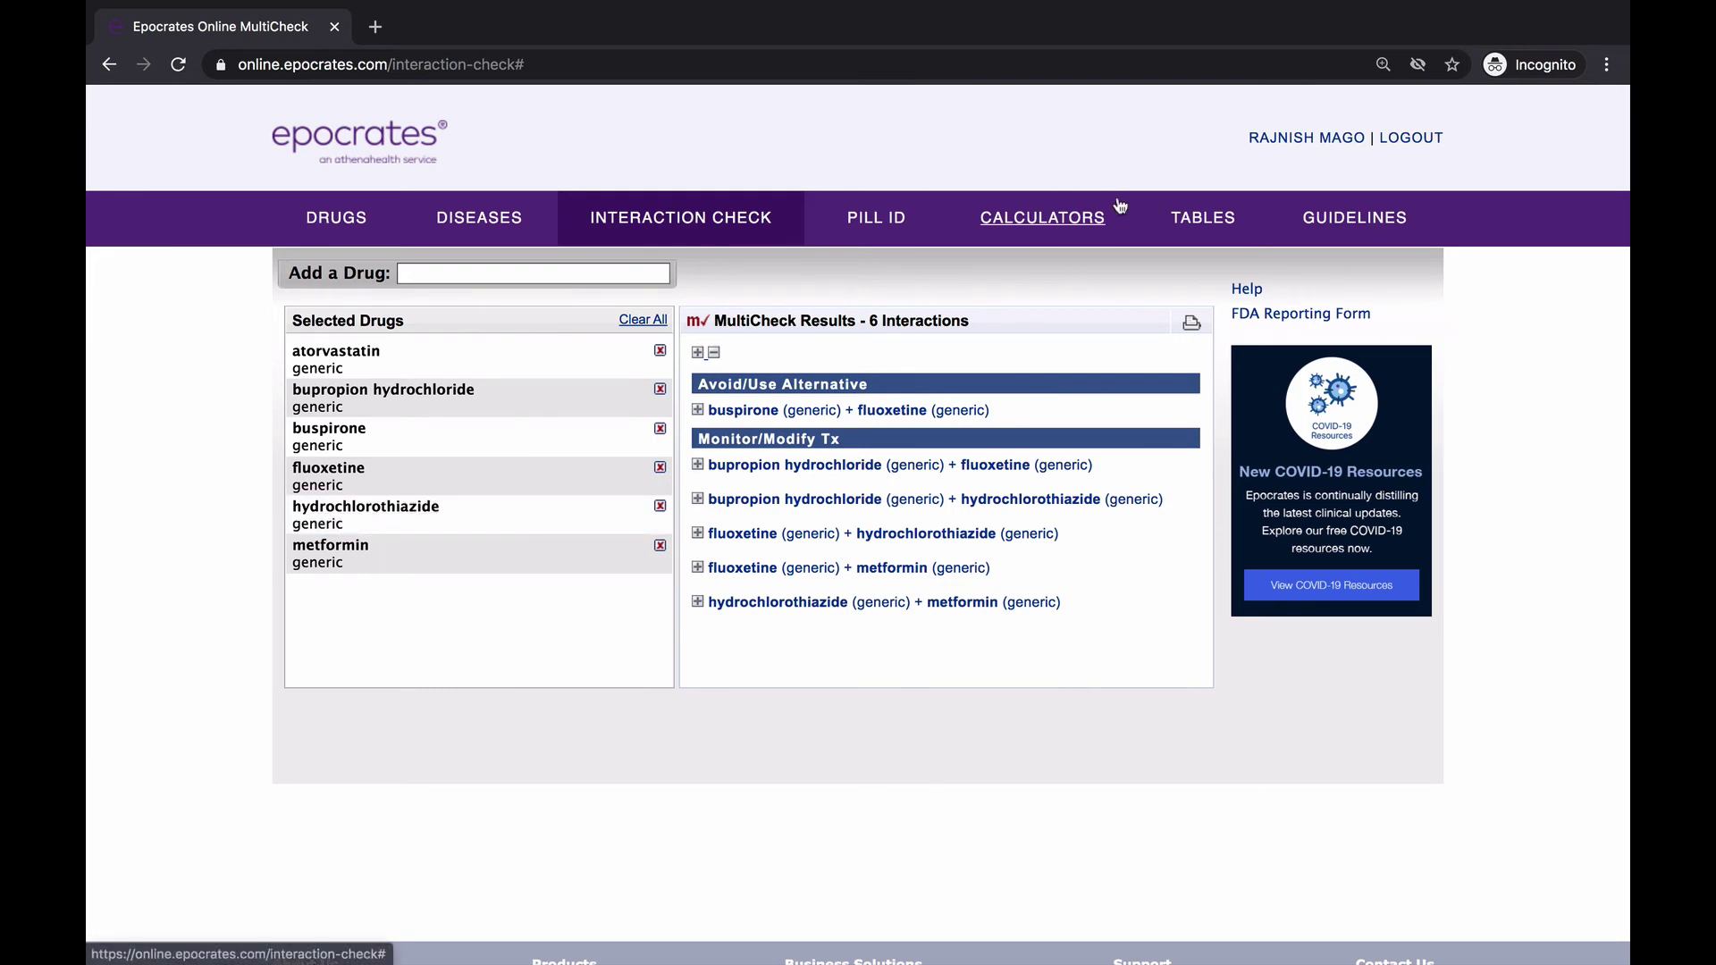
Step: Open the printer-friendly MultiCheck report in a new tab and scroll through it
left_click(1192, 328)
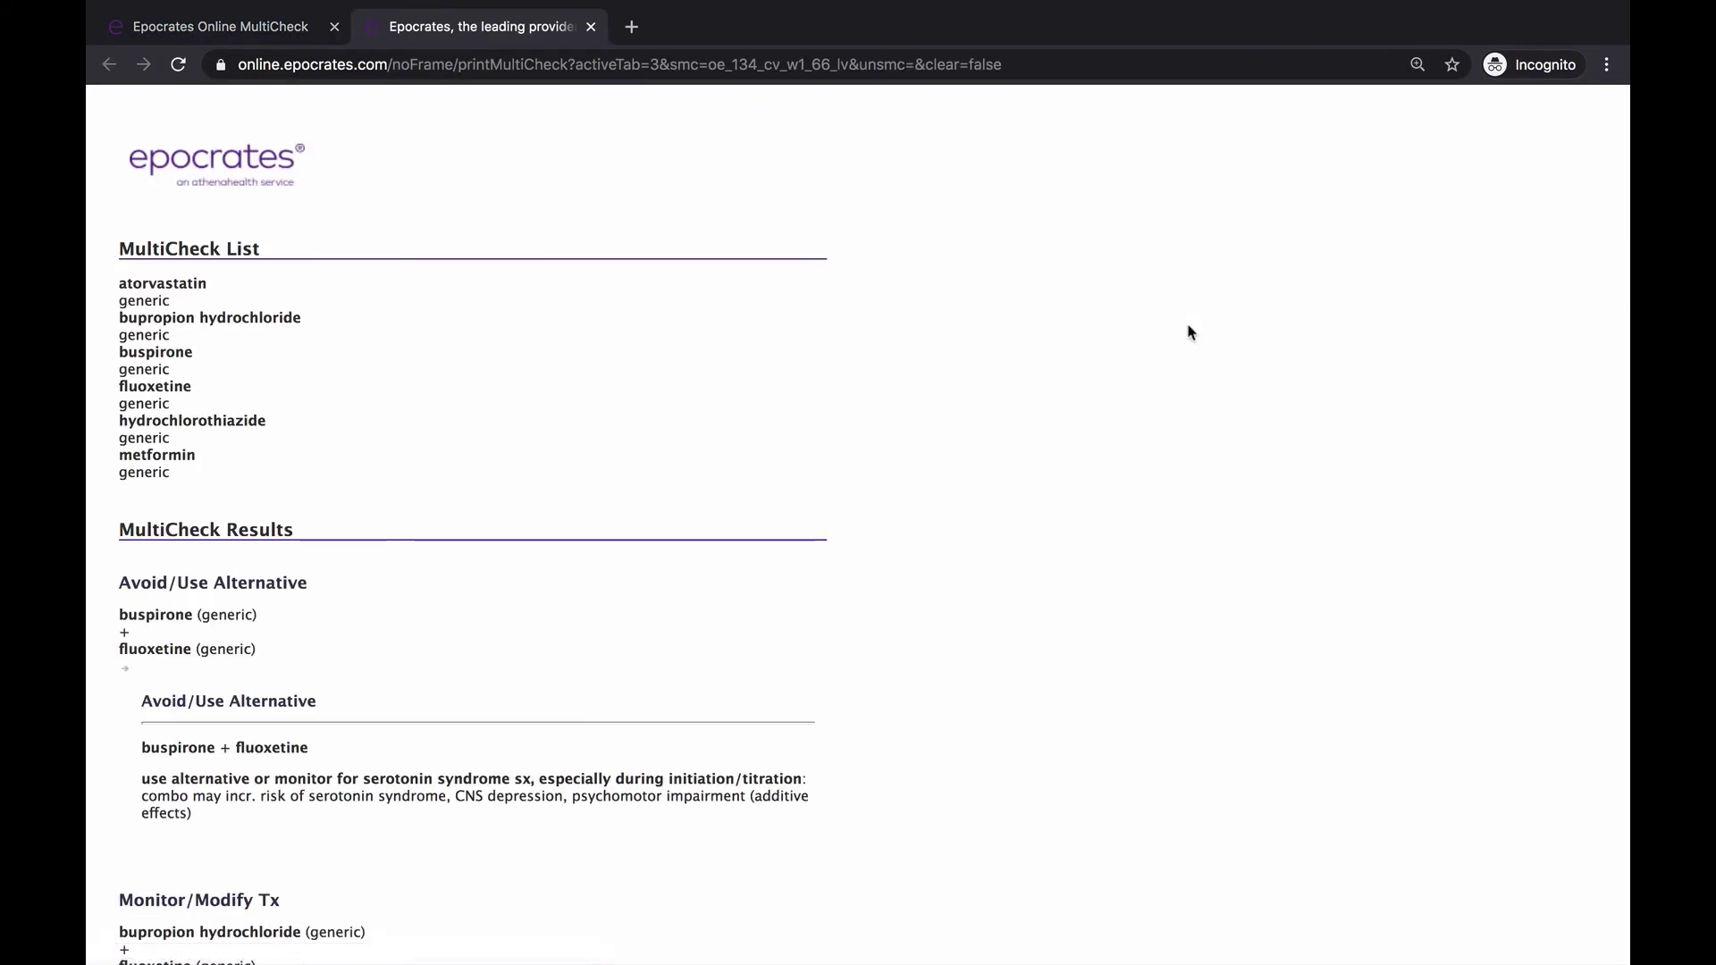
scroll(530, 478, "down", 14)
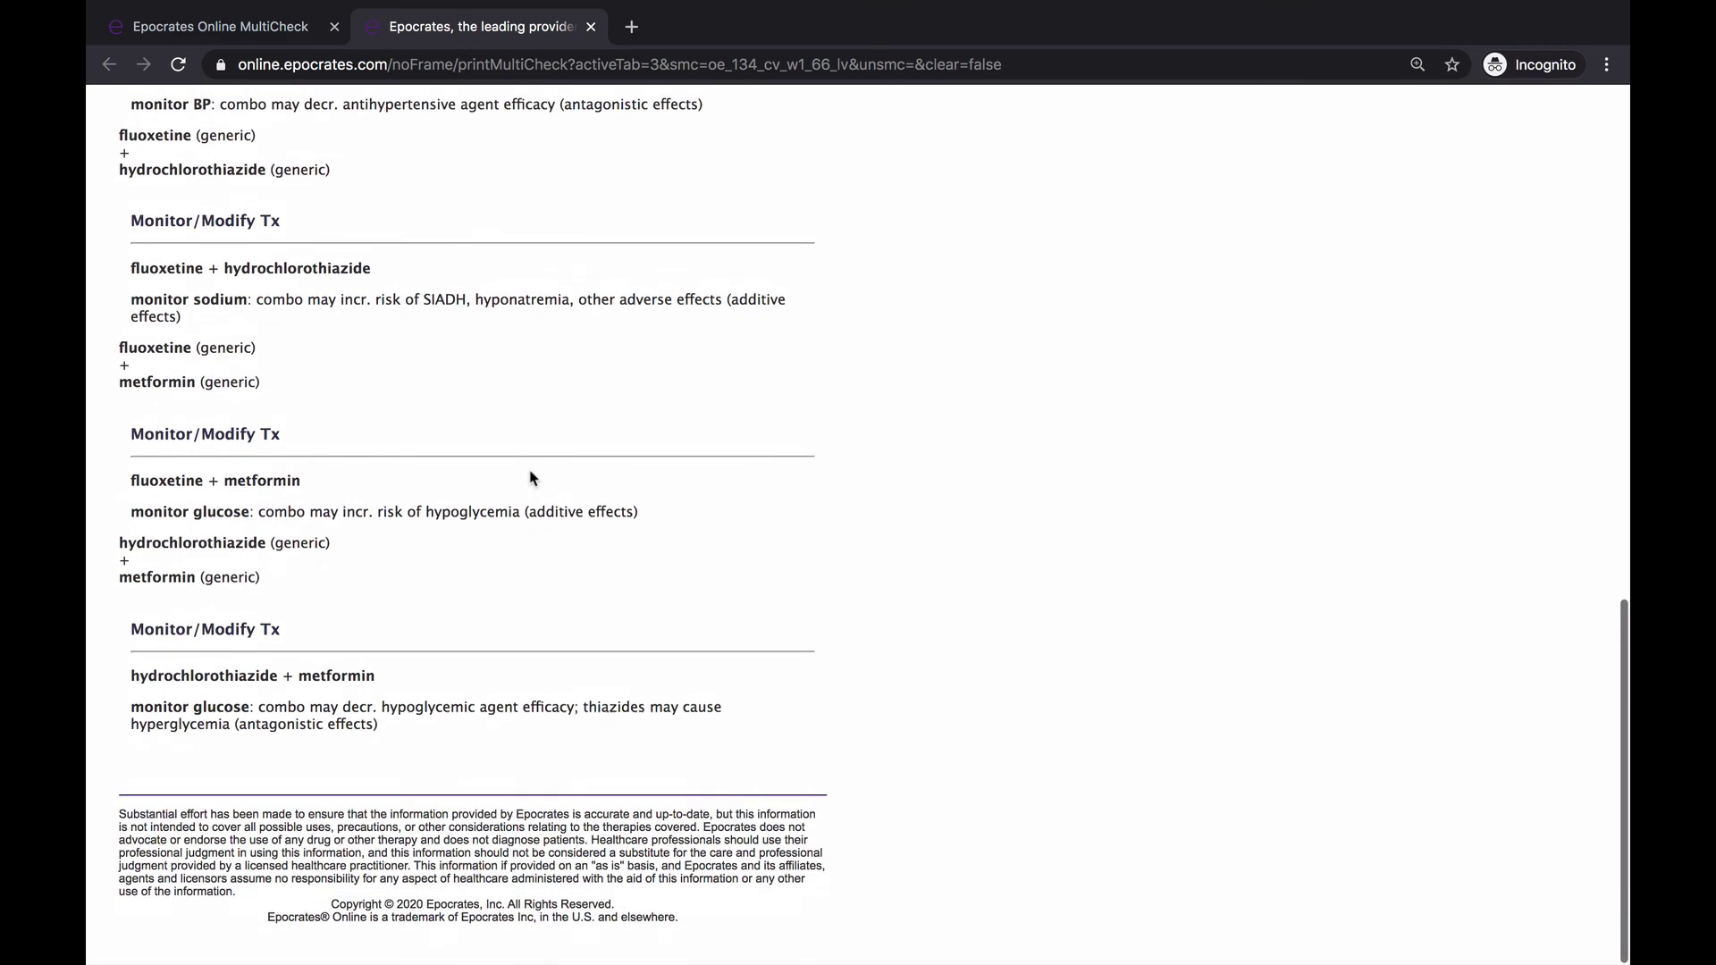
scroll(530, 478, "up", 15)
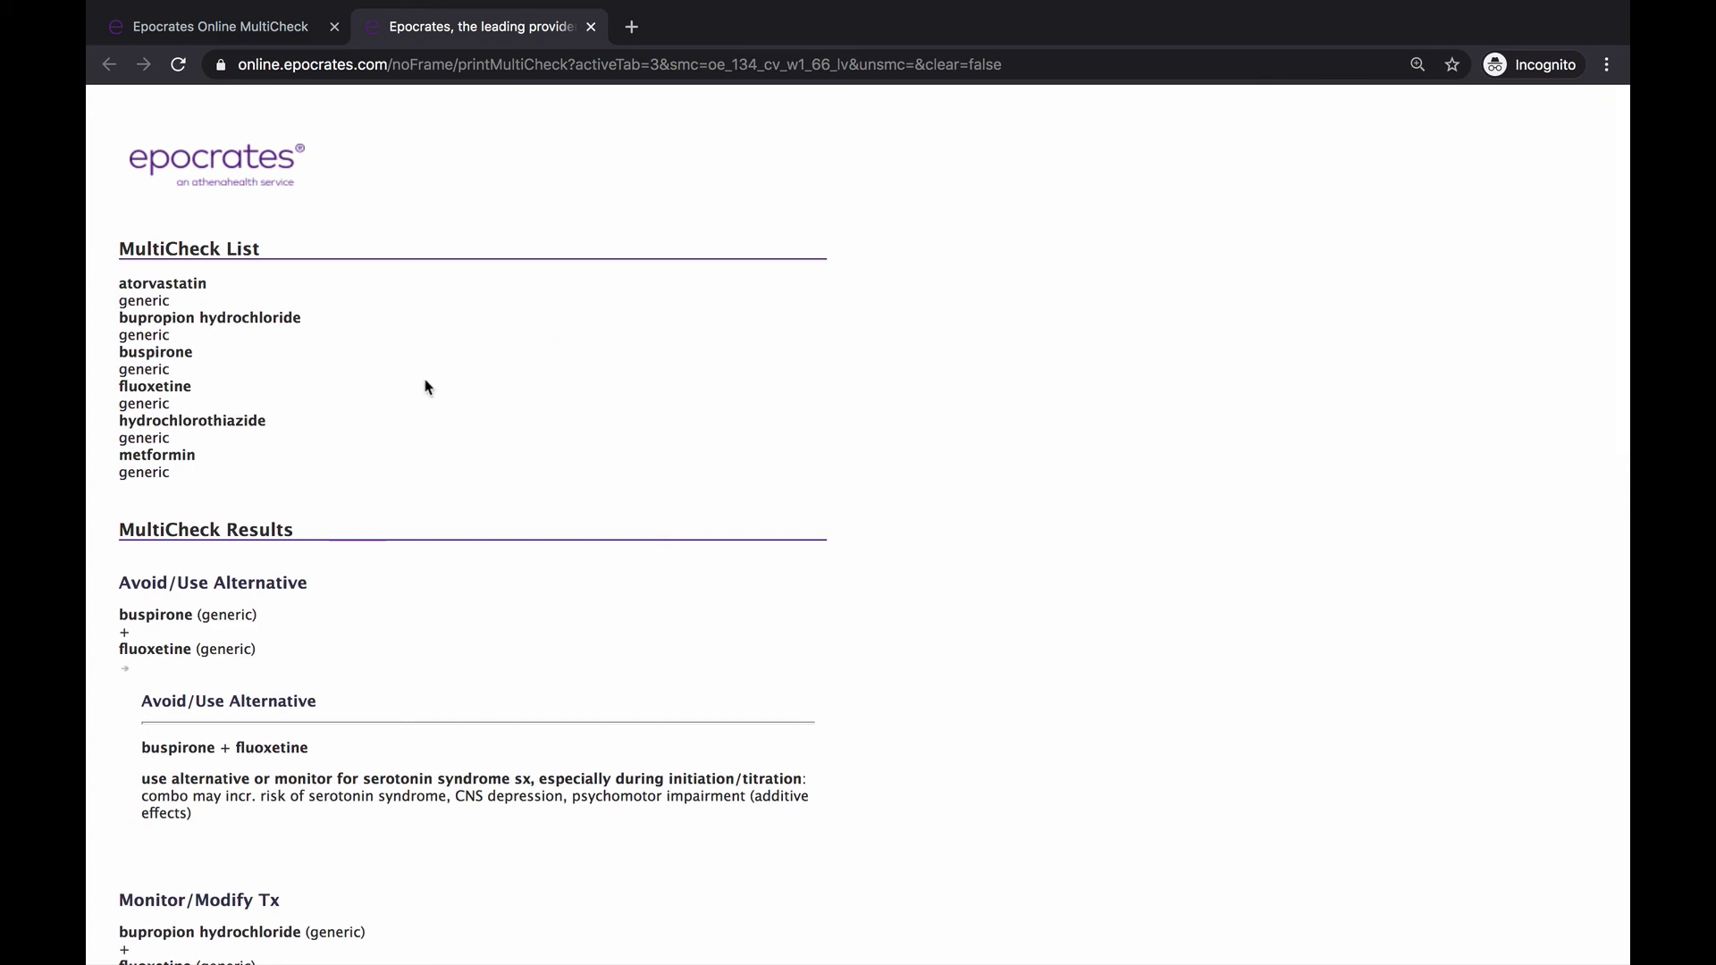
scroll(483, 645, "down", 8)
scroll(482, 644, "down", 4)
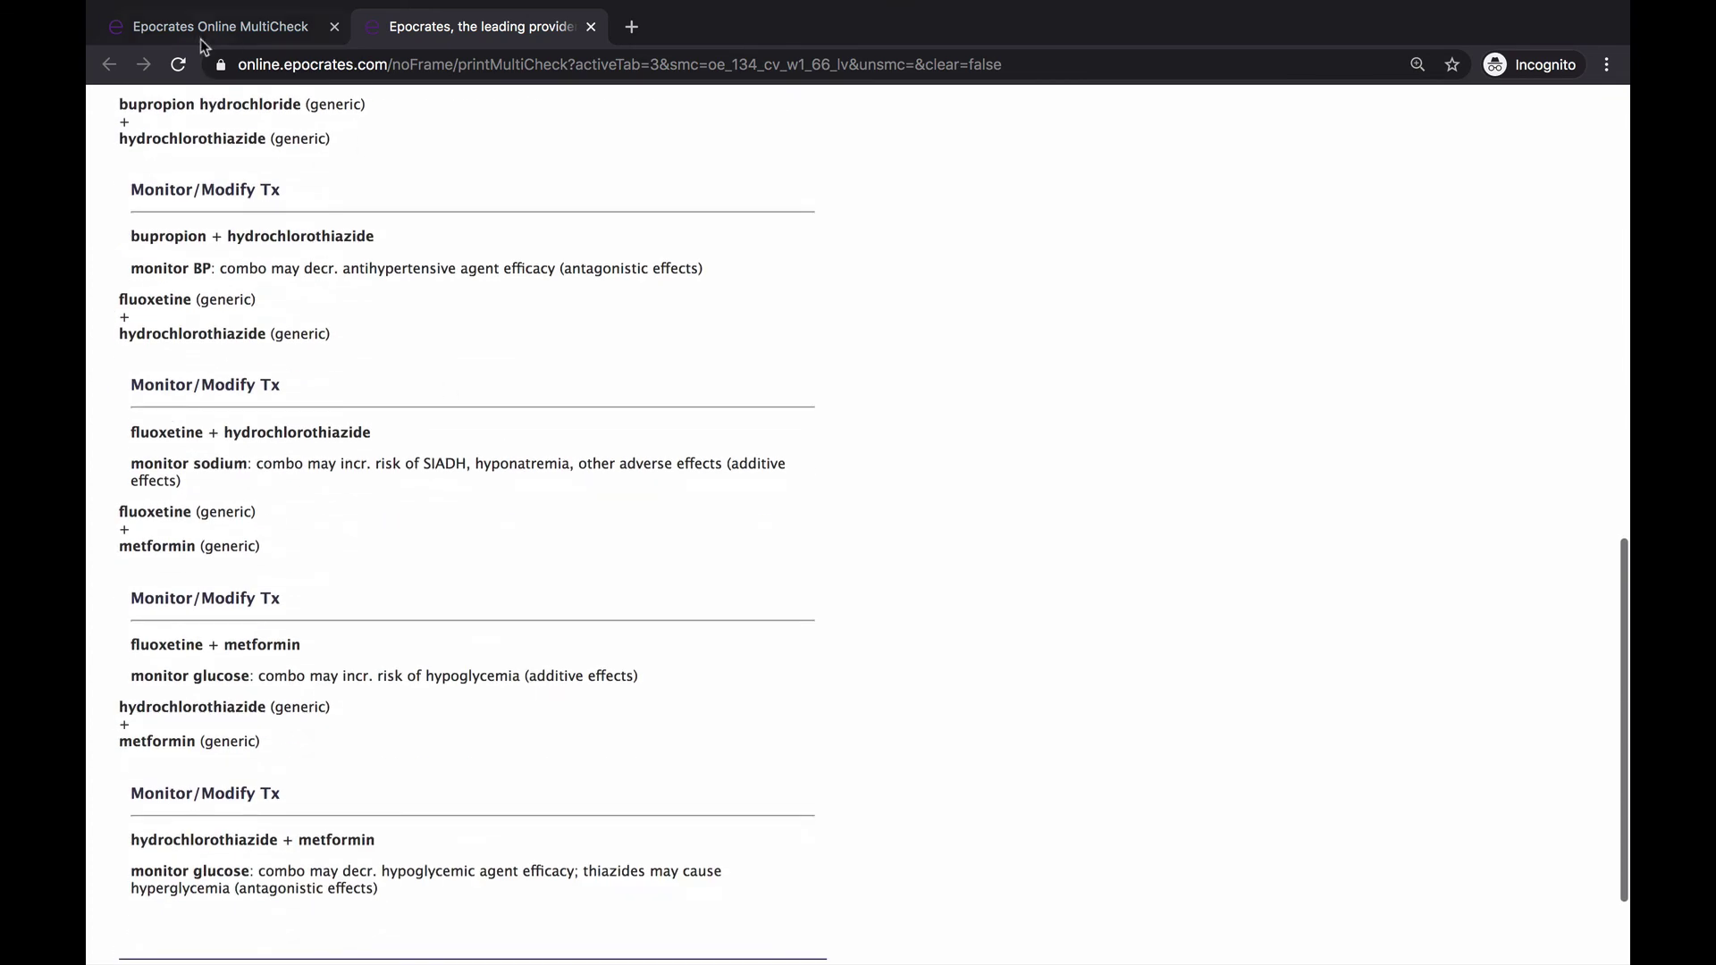
Step: Switch back to the first browser tab showing the six-drug MultiCheck results
left_click(201, 26)
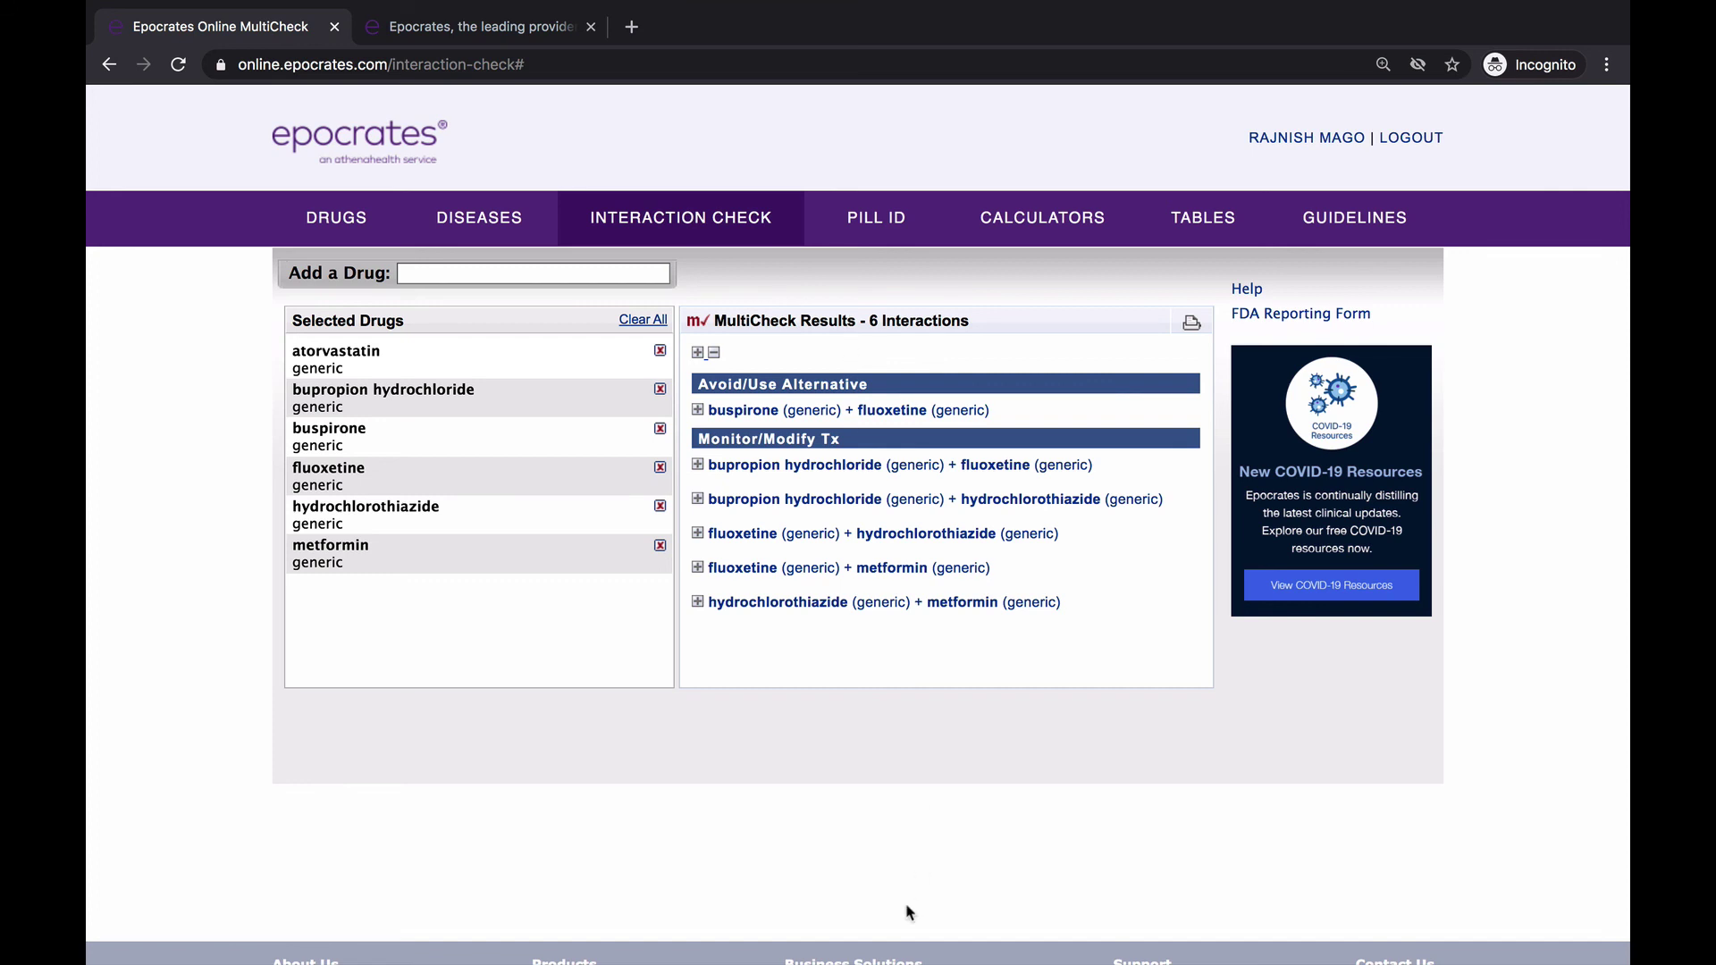
mouse_move(937, 7)
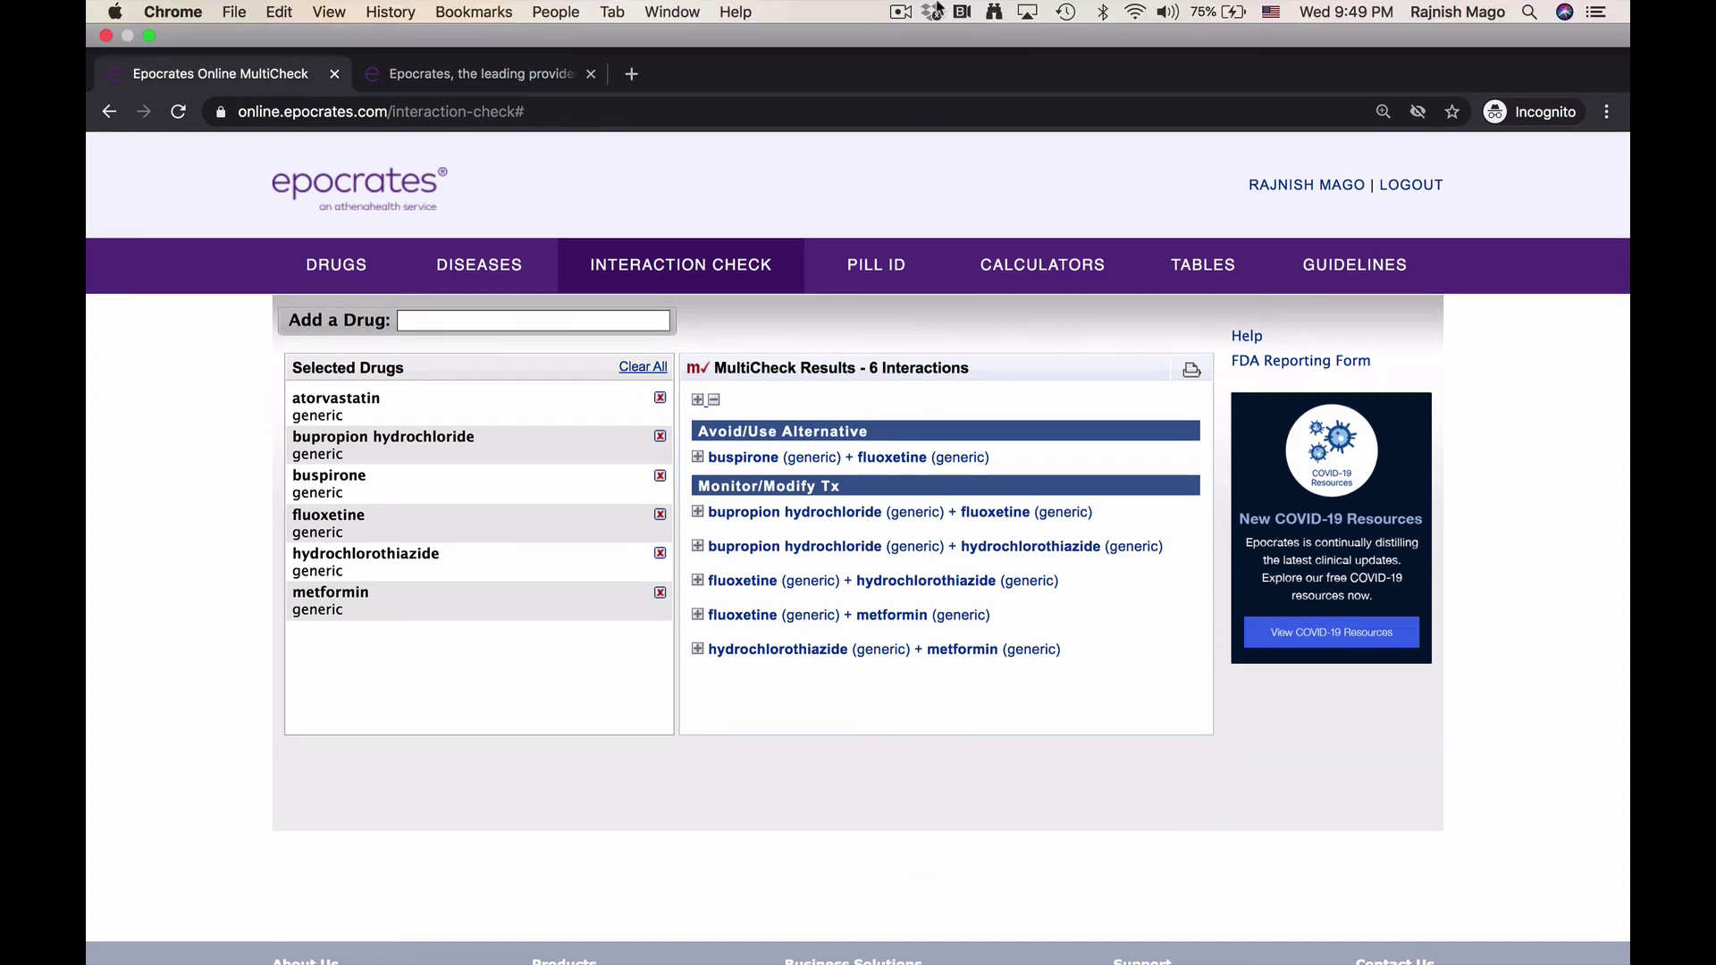